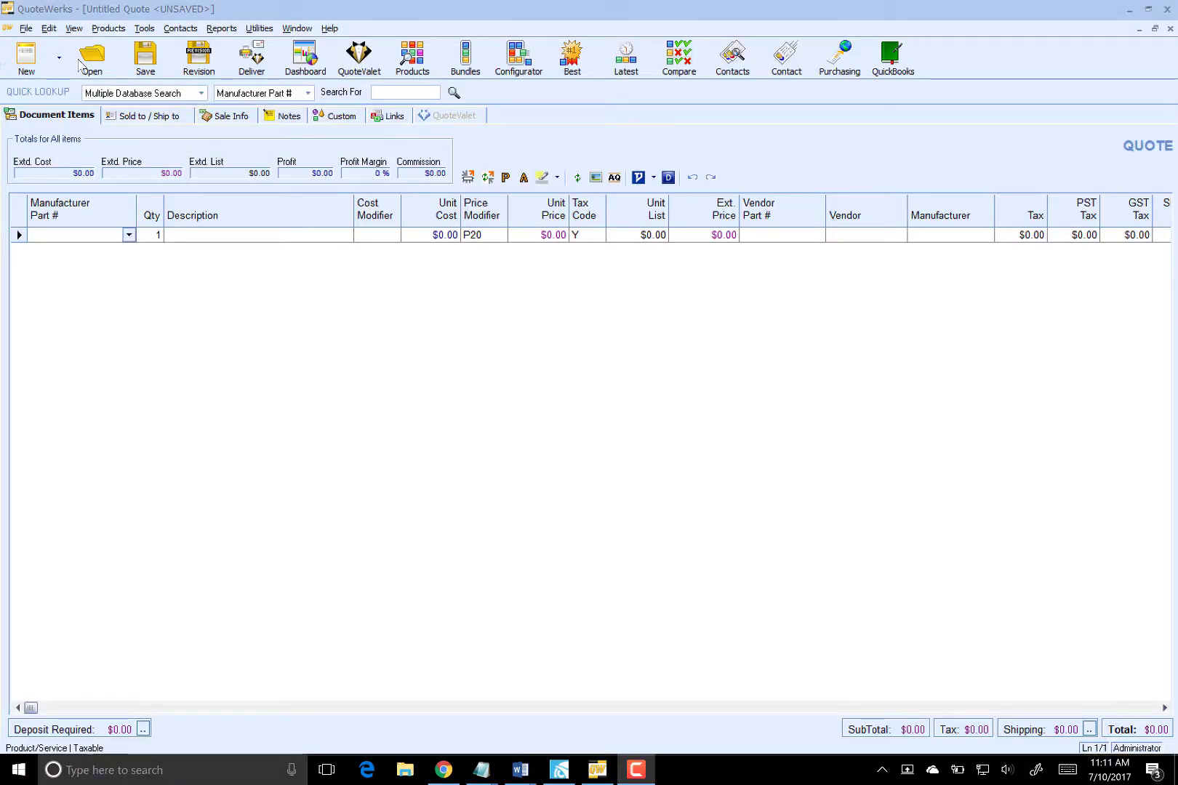
# Fill sold-to, ship-to and bill-to with the Thors Hammers ConnectWise contact found by searching 'thor'.
pyautogui.click(157, 116)
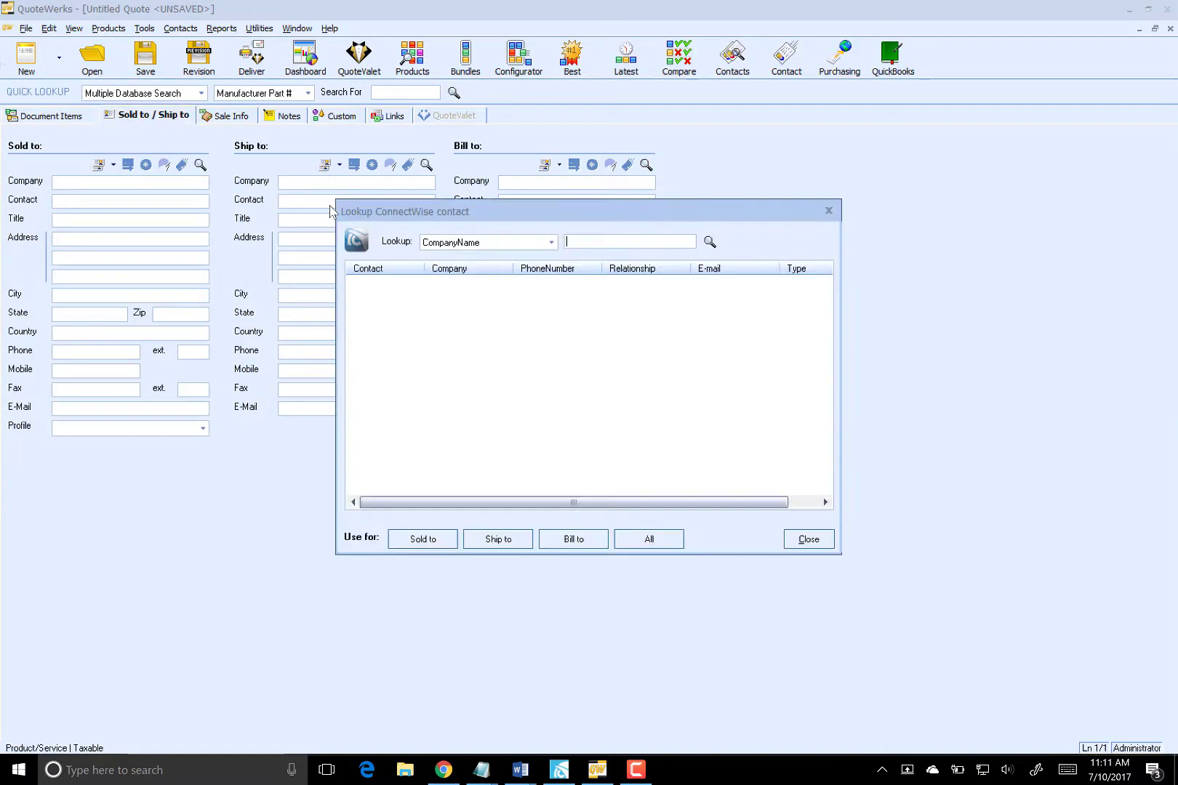
pyautogui.write('thor')
pyautogui.press('Return')
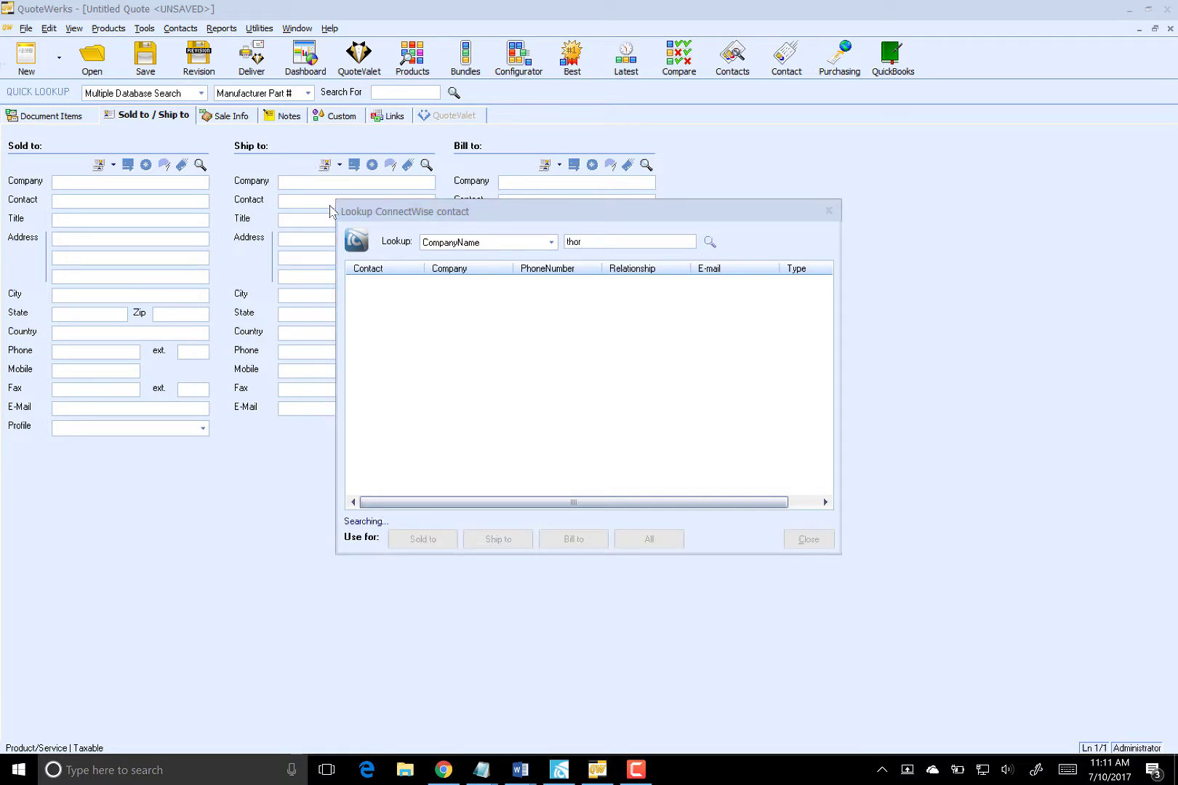
pyautogui.click(384, 282)
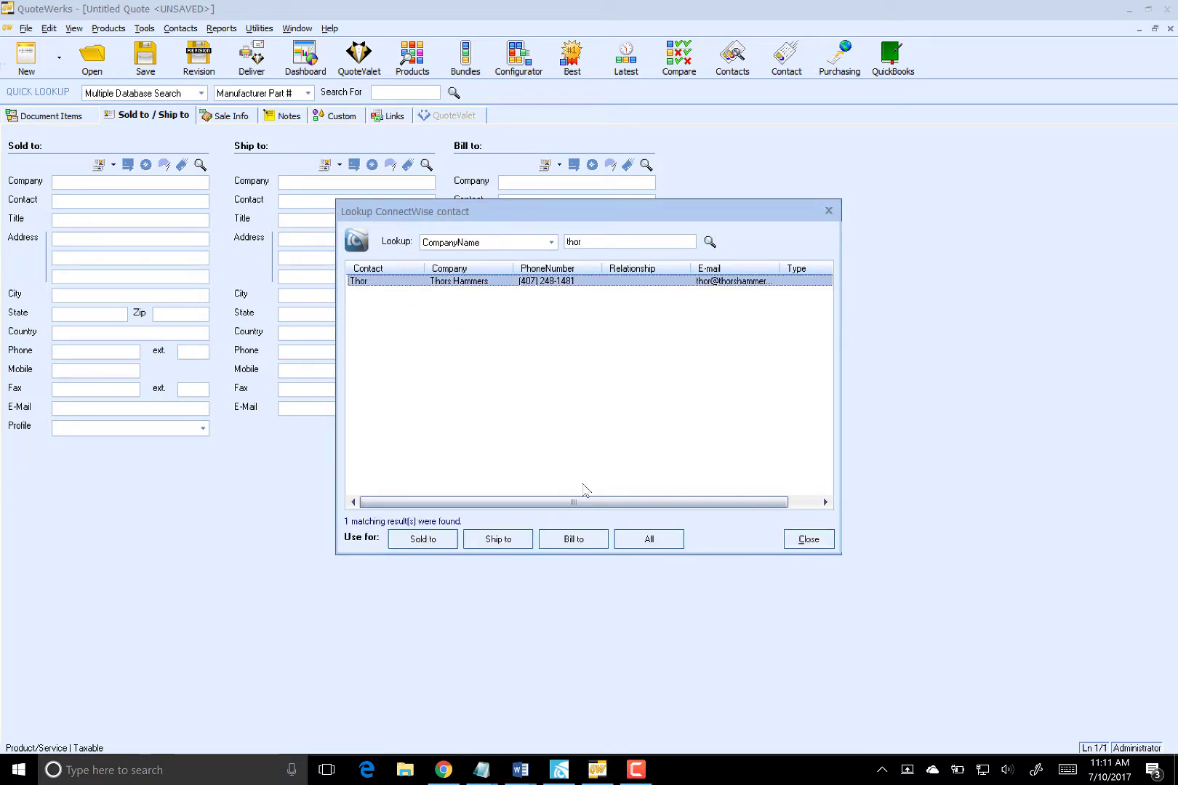
pyautogui.click(645, 539)
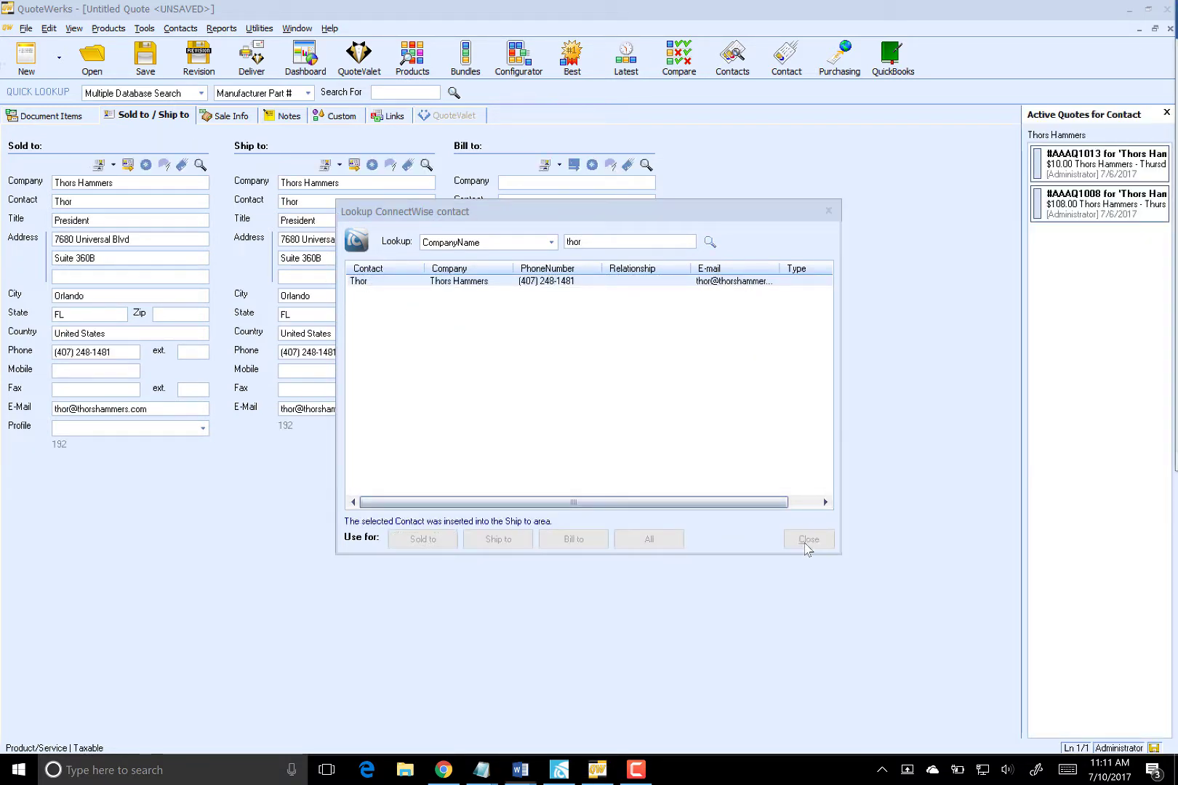
pyautogui.click(808, 540)
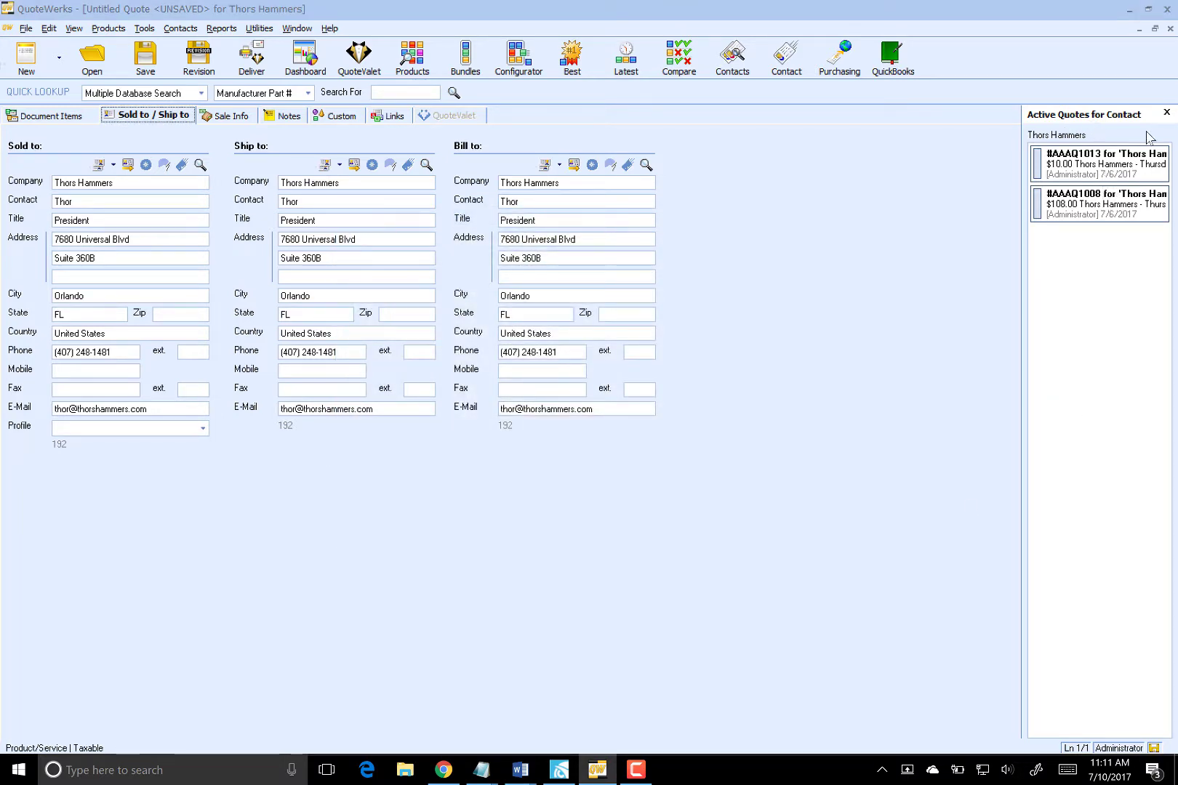
pyautogui.click(1166, 113)
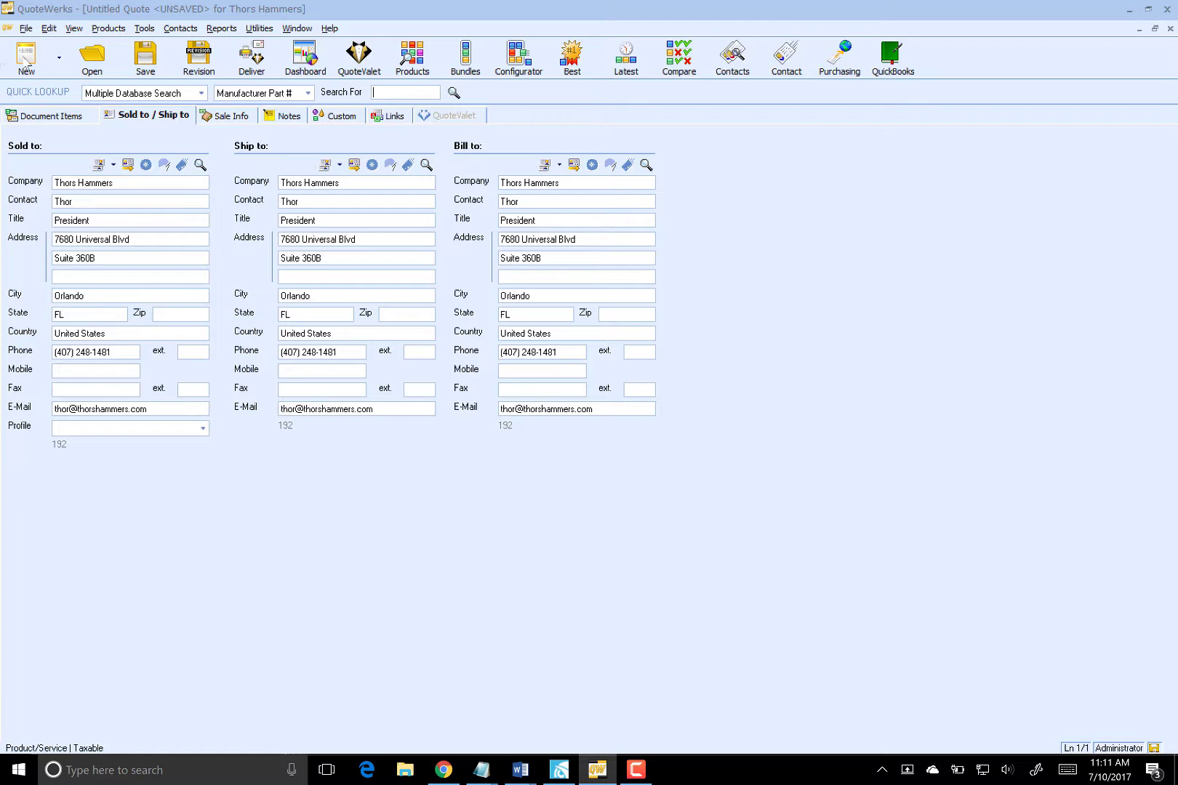
pyautogui.click(47, 116)
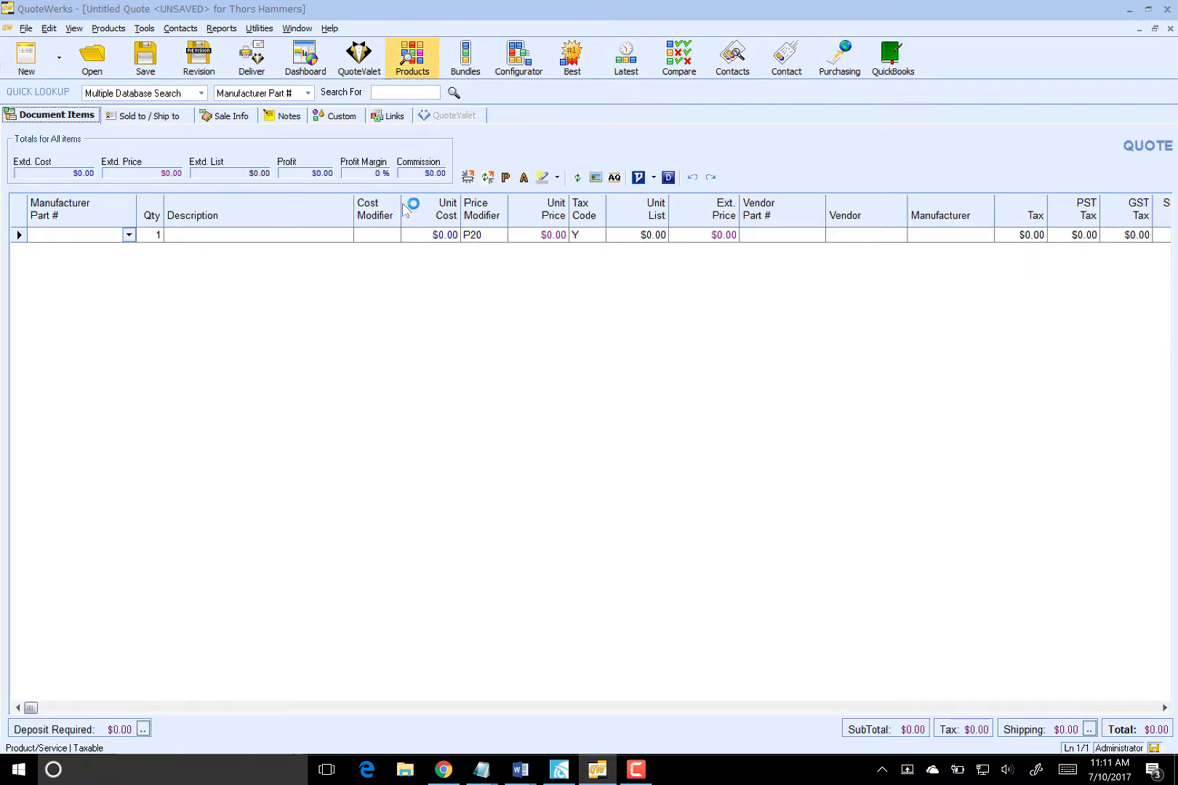
# Search the Etilize catalogue for part number 20EN001LUS.
pyautogui.click(412, 57)
pyautogui.moveTo(305, 85); pyautogui.dragTo(195, 76)
pyautogui.click(133, 98)
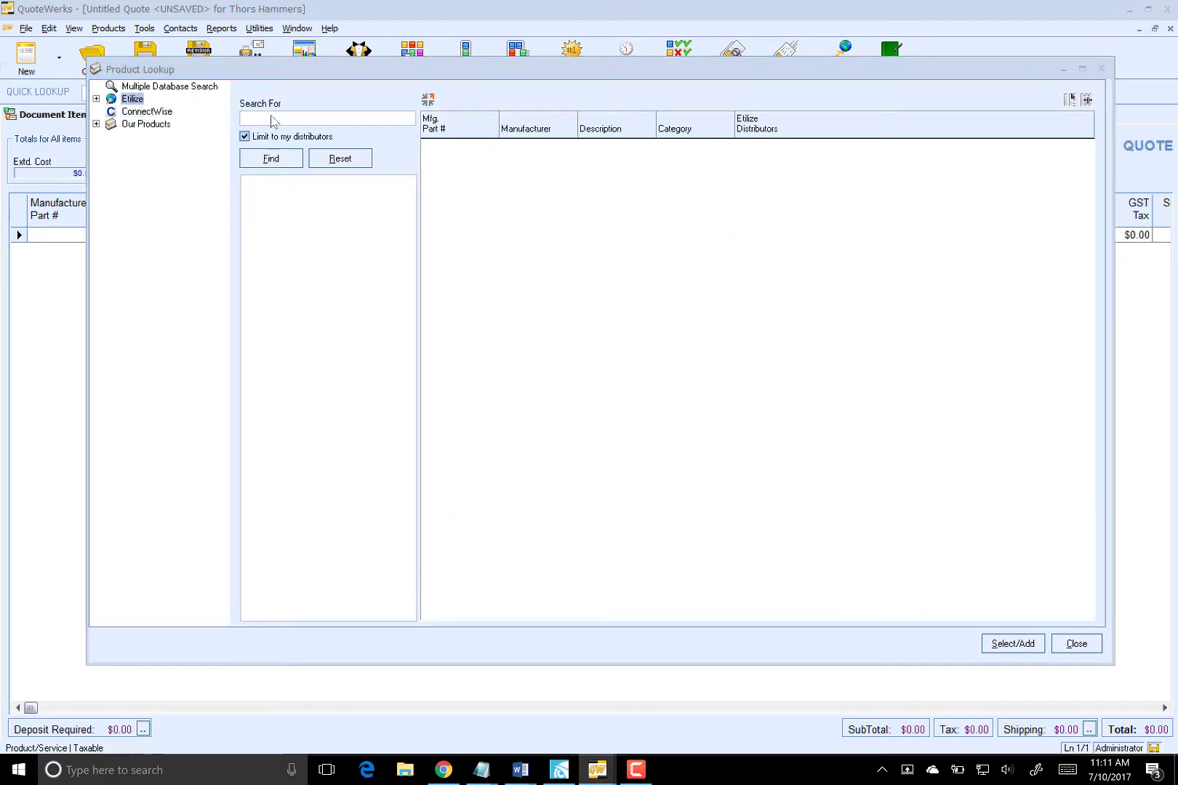
pyautogui.press('F2')
pyautogui.doubleClick(546, 295)
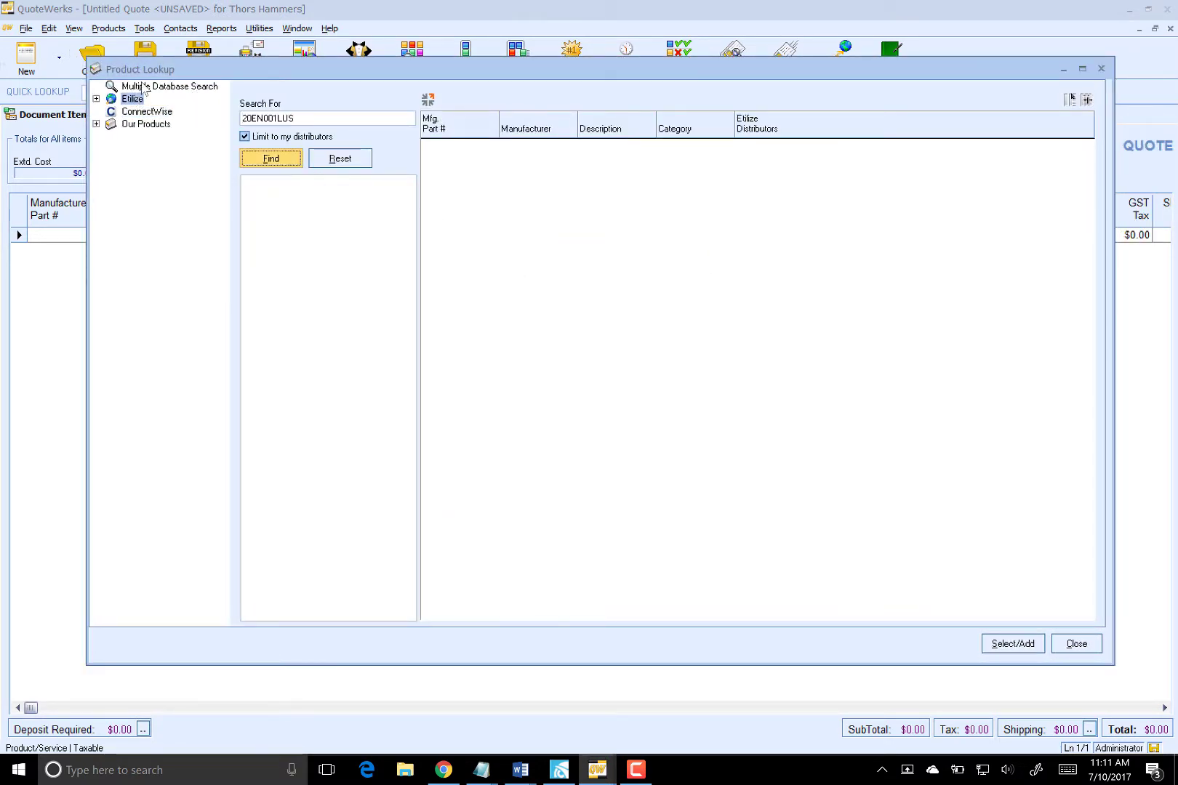
pyautogui.press('Return')
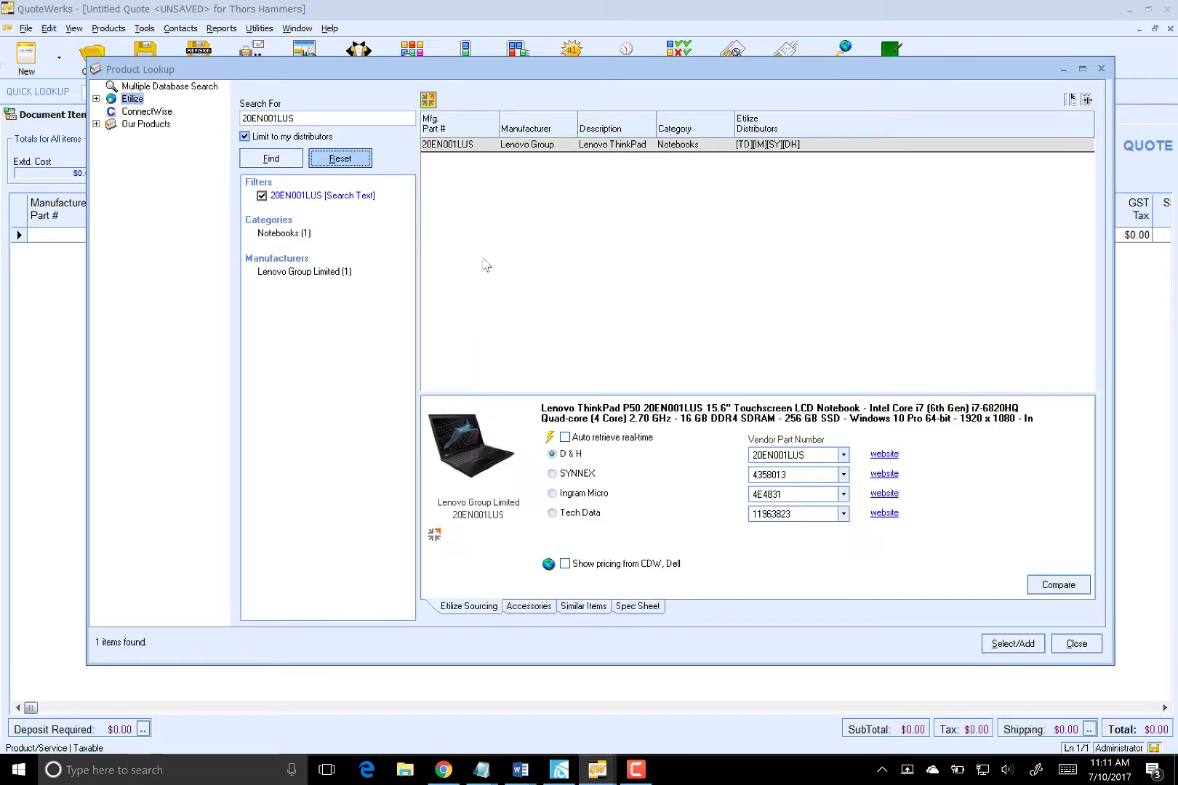
# Add the Lenovo ThinkPad P50 at Tech Data real-time pricing, then switch to the ConnectWise catalogue.
pyautogui.click(549, 437)
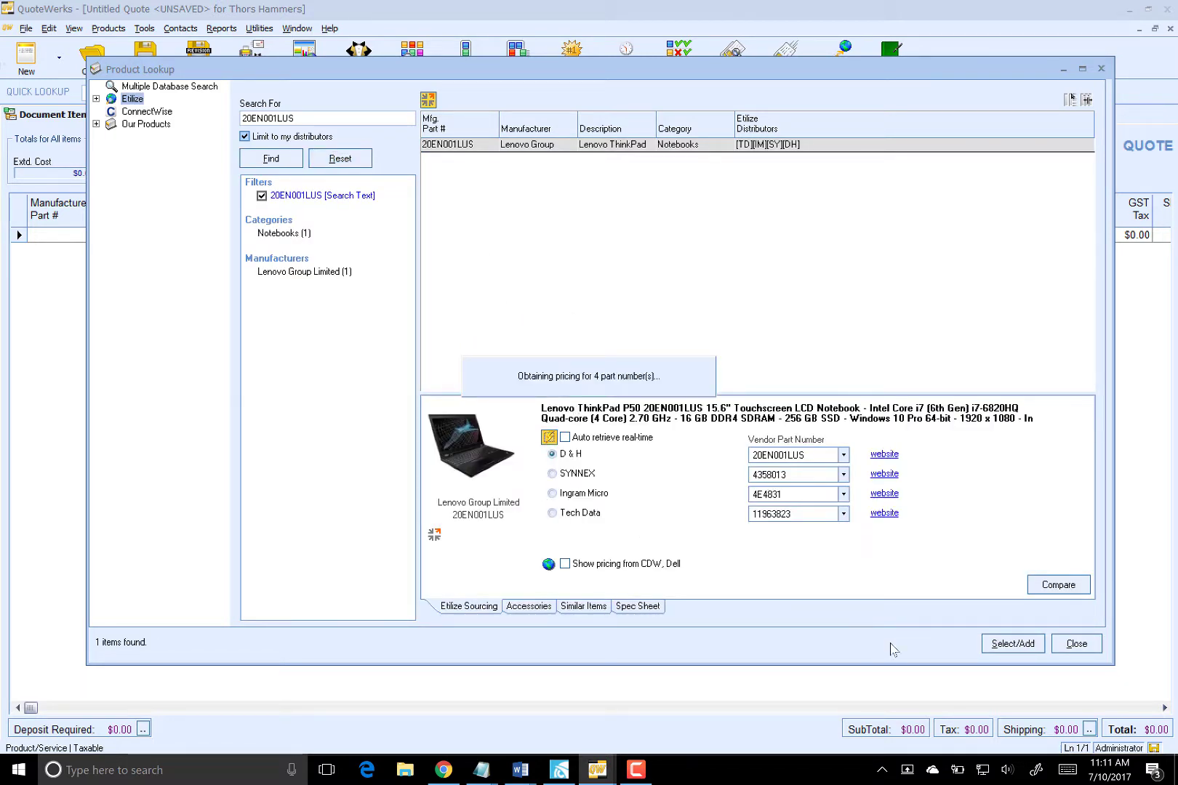
pyautogui.click(590, 518)
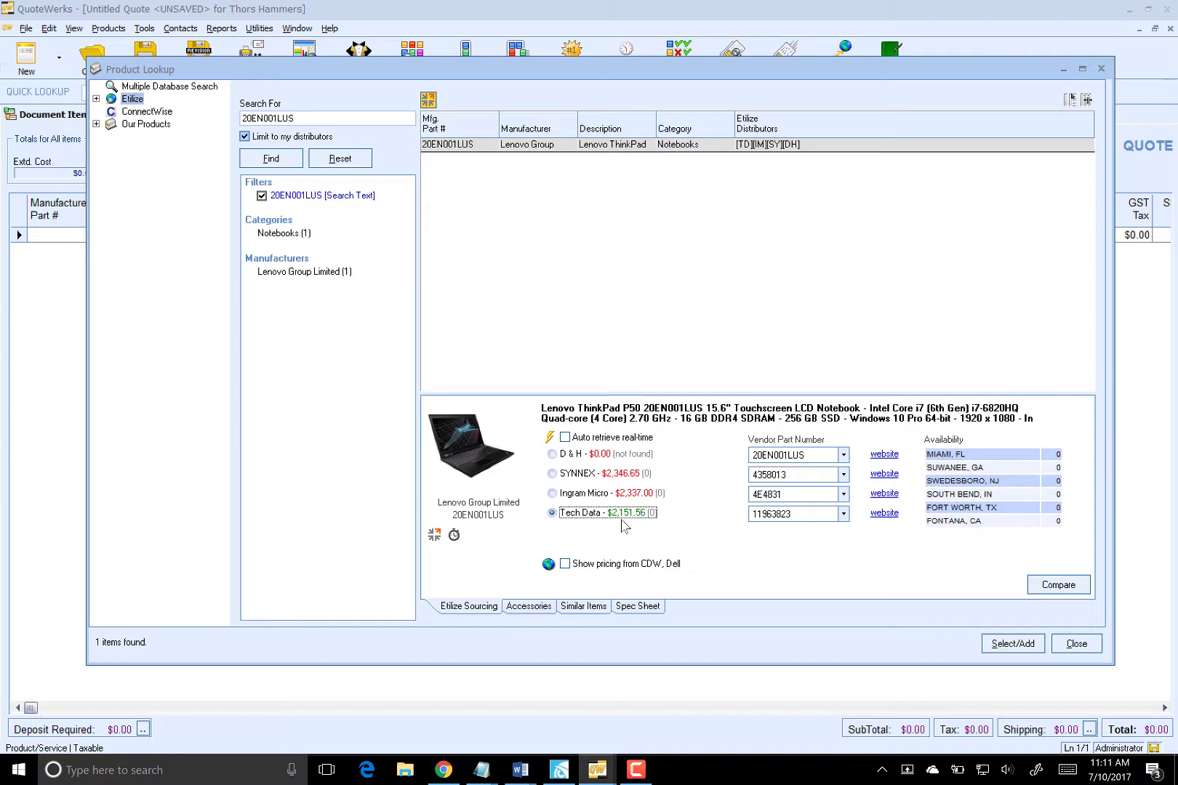
pyautogui.doubleClick(597, 518)
pyautogui.press('Return')
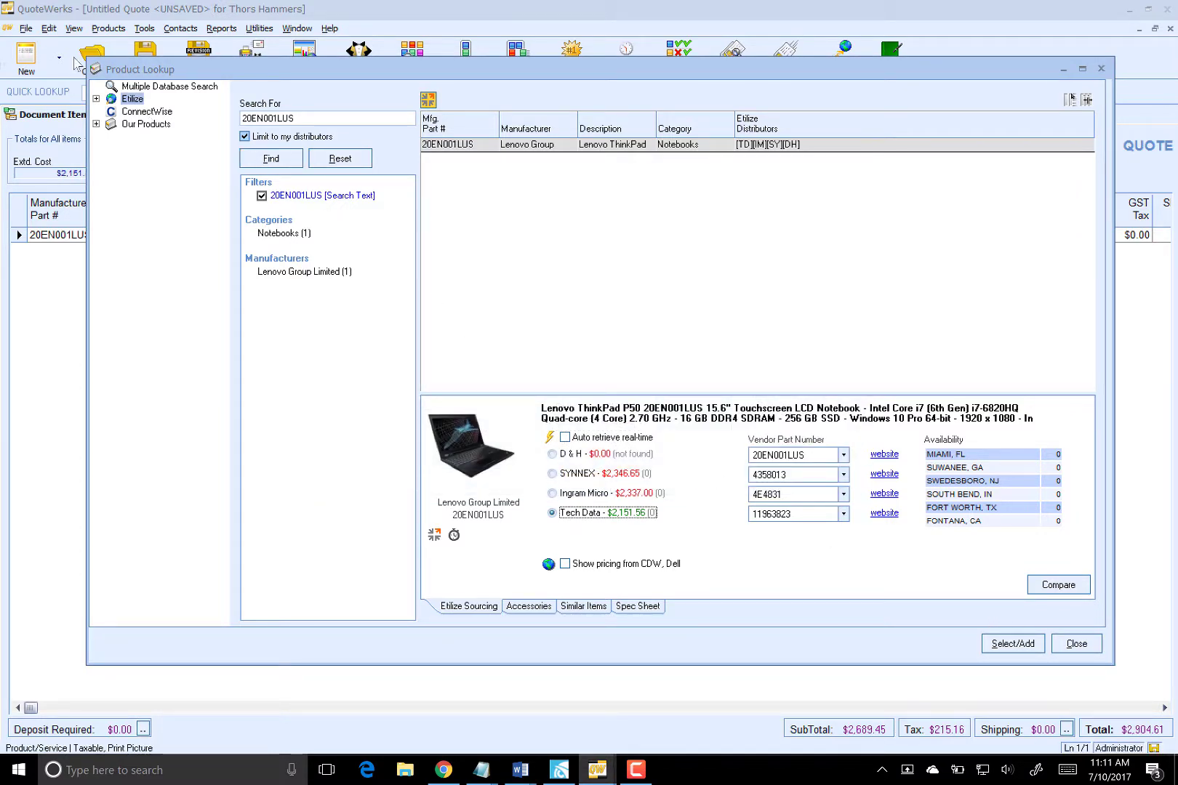
pyautogui.click(147, 111)
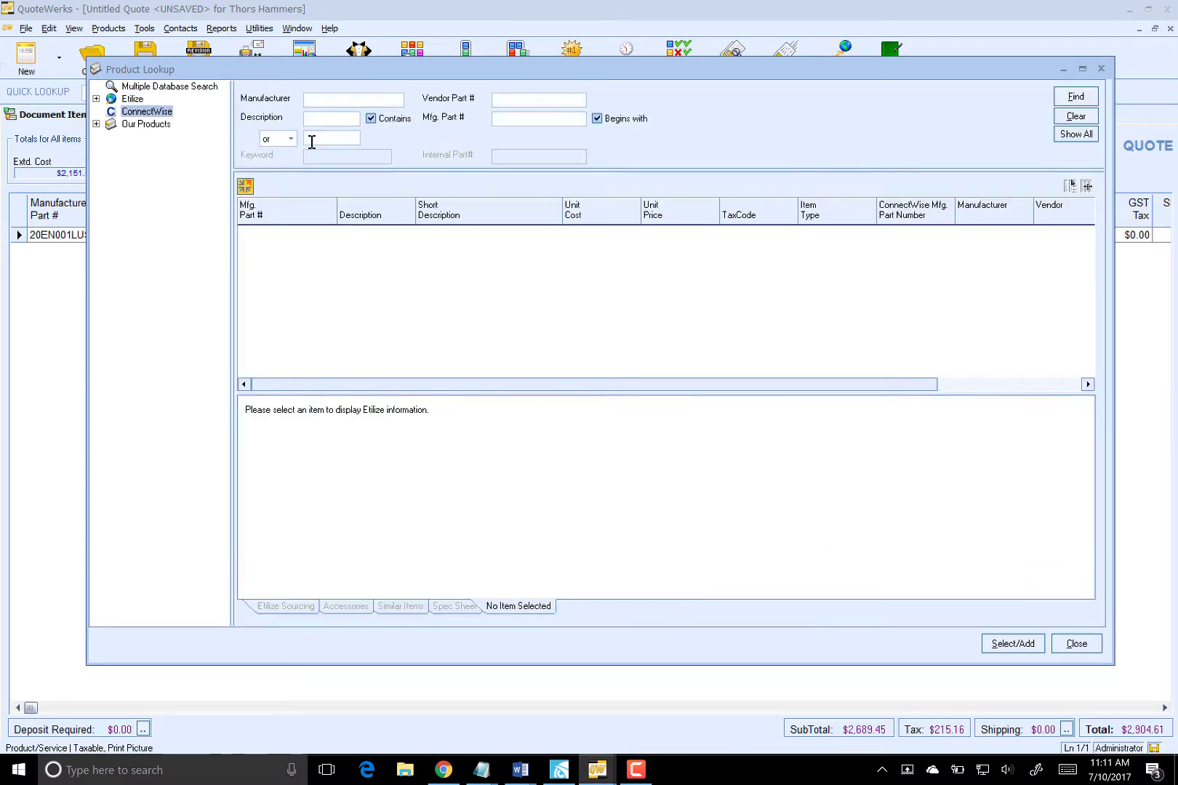
# Add the Managed Workstation plan from a ConnectWise 'managed' search to the quote.
pyautogui.click(248, 187)
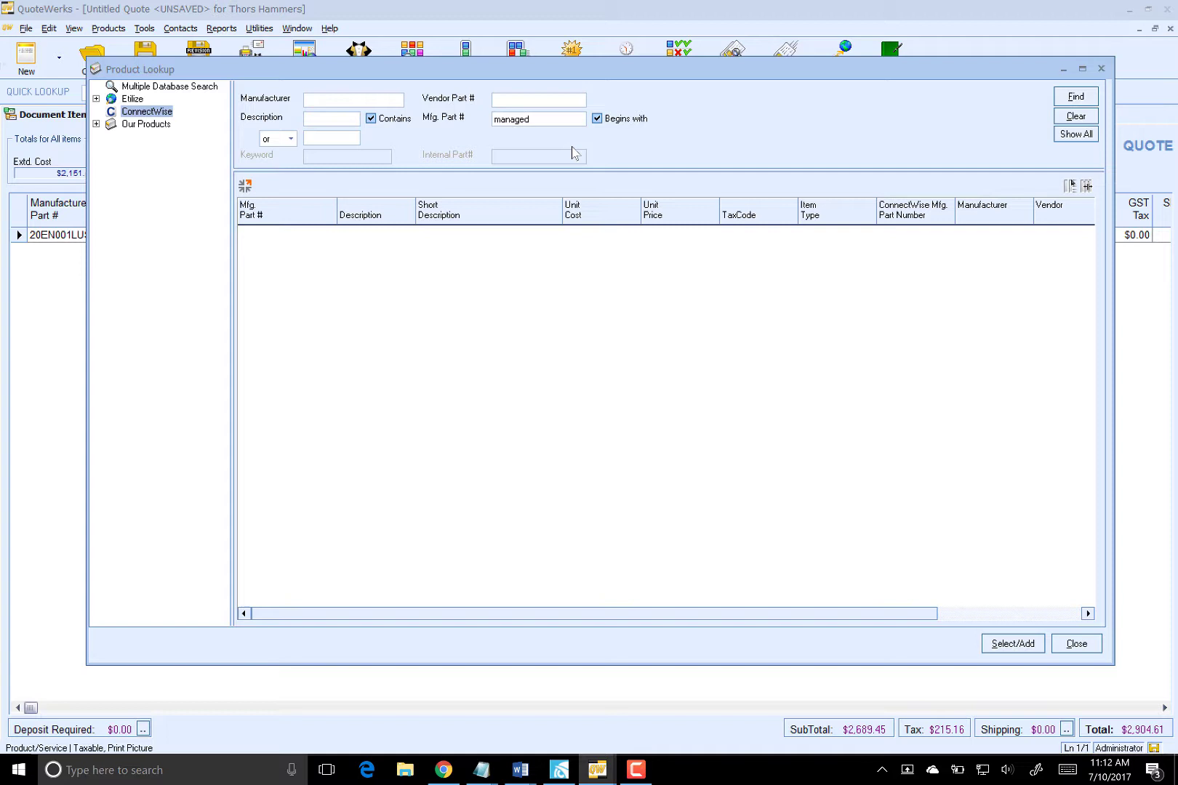
pyautogui.press('Return')
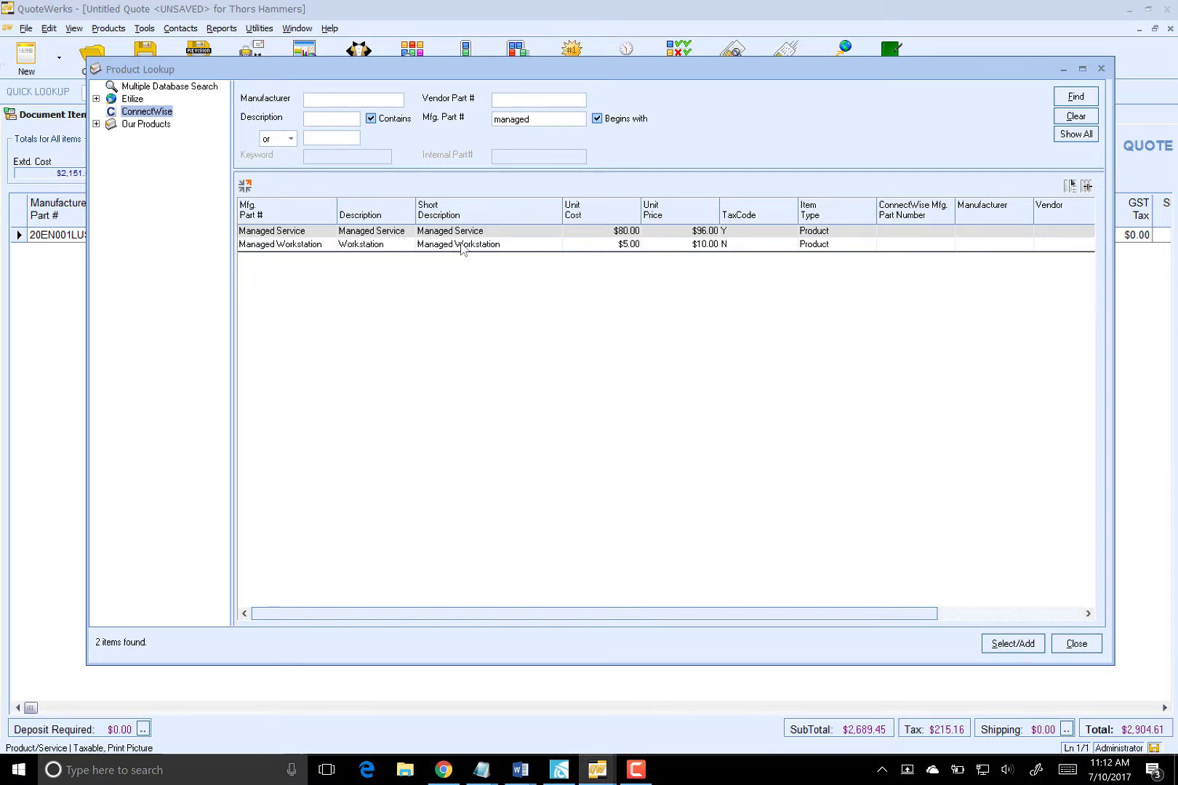
pyautogui.click(465, 245)
pyautogui.doubleClick(467, 246)
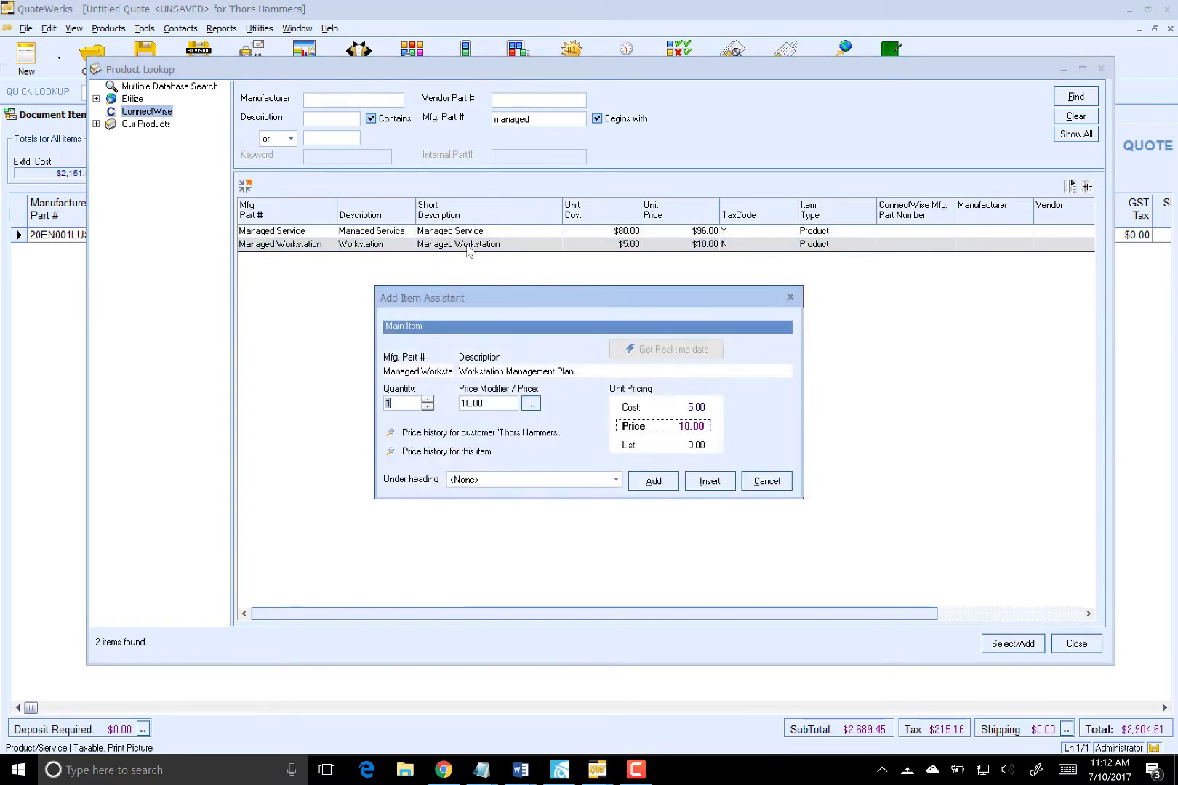
pyautogui.click(653, 482)
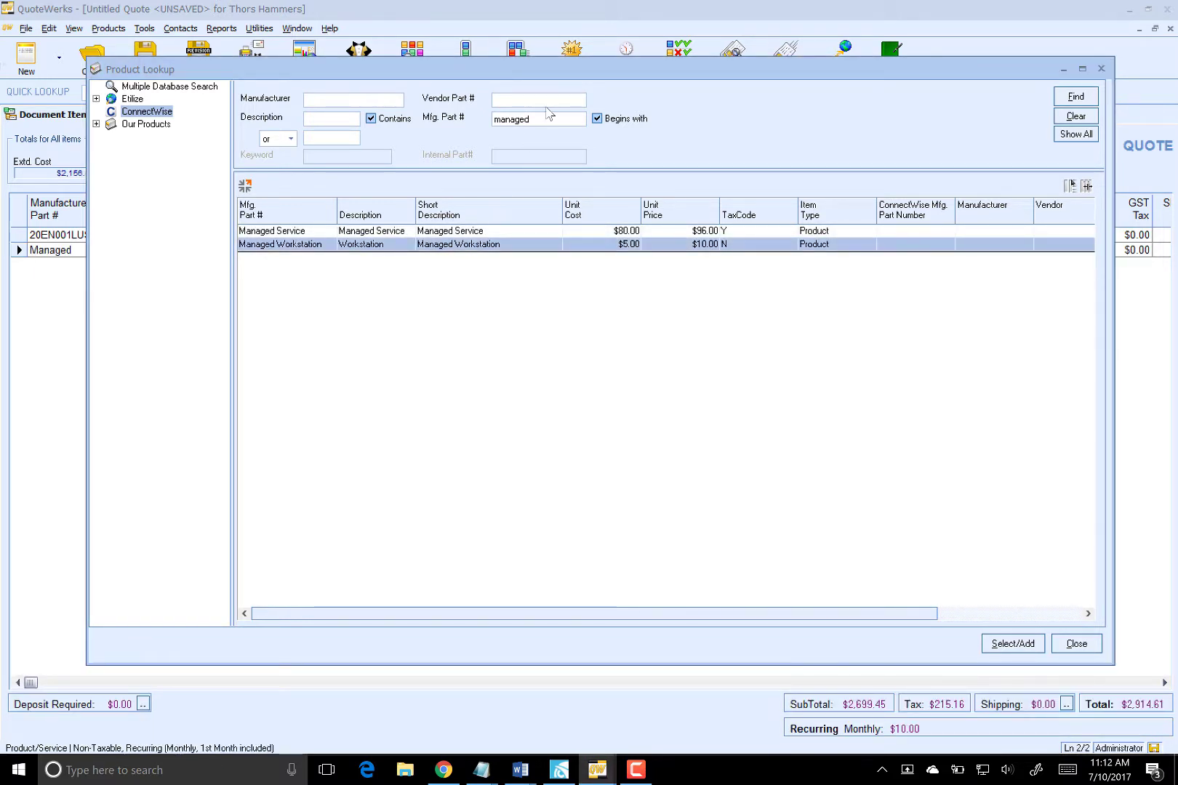
# Add three LABORFLAT (Labor - Flat Rate) units from a 'labor' search and close Product Lookup.
pyautogui.moveTo(531, 118); pyautogui.dragTo(462, 117)
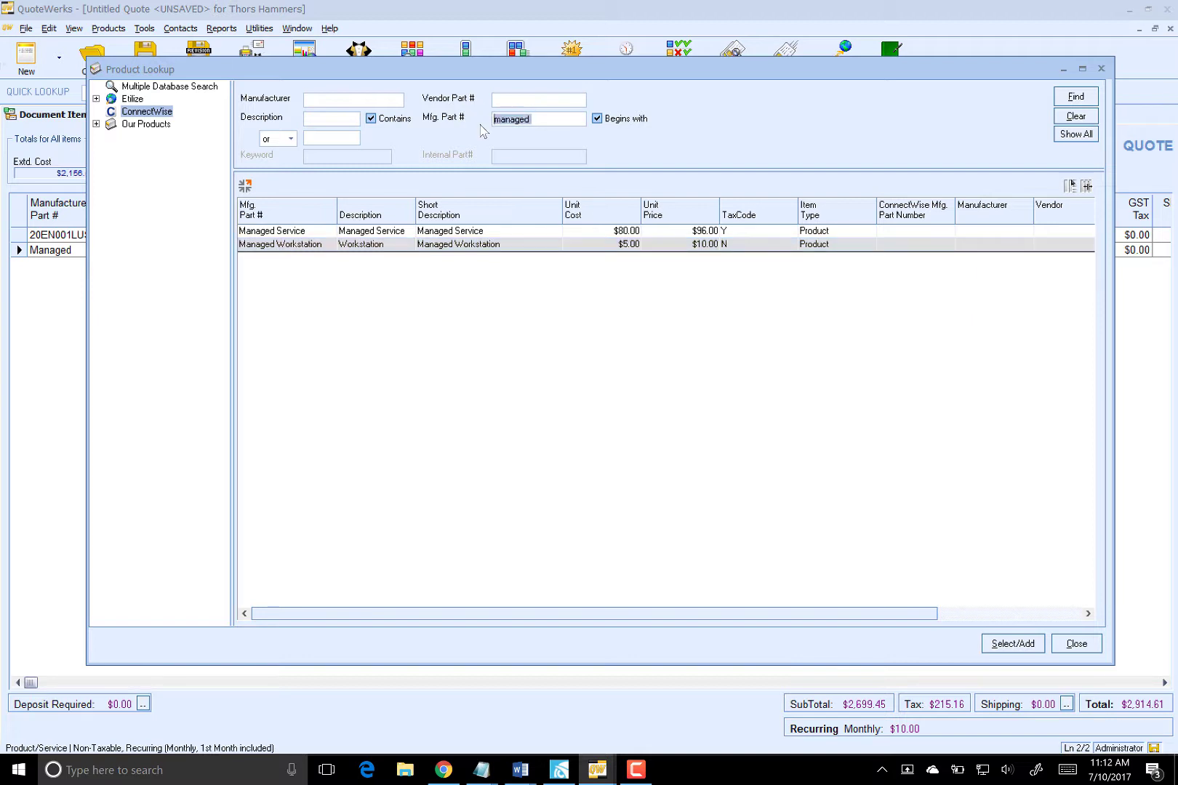
pyautogui.press('BackSpace')
pyautogui.press('Return')
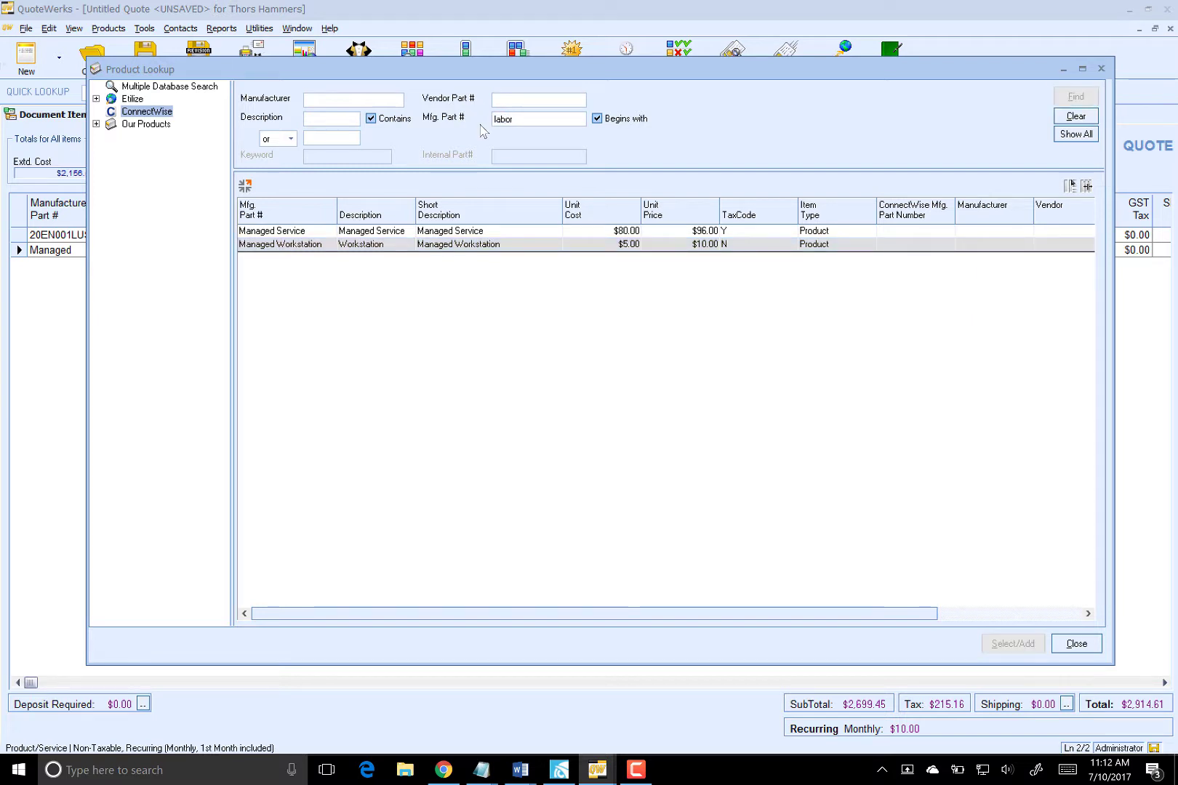
pyautogui.doubleClick(328, 298)
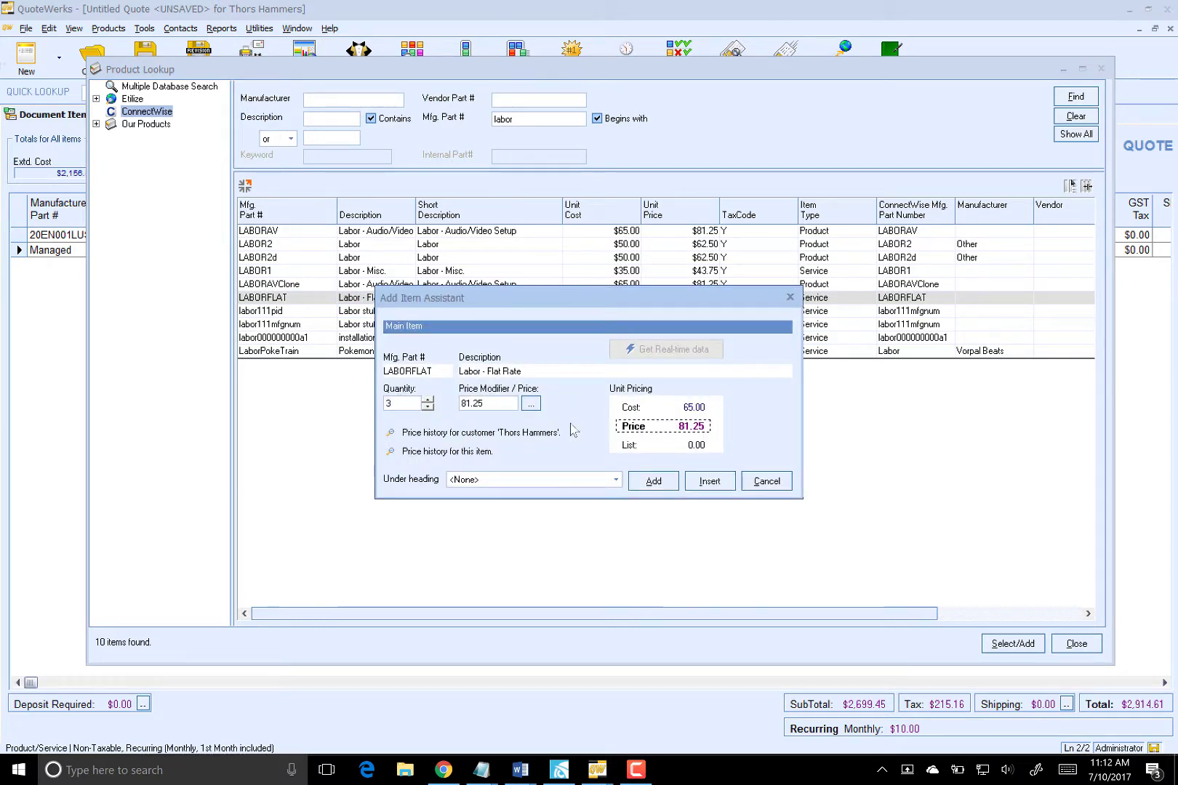
pyautogui.click(653, 480)
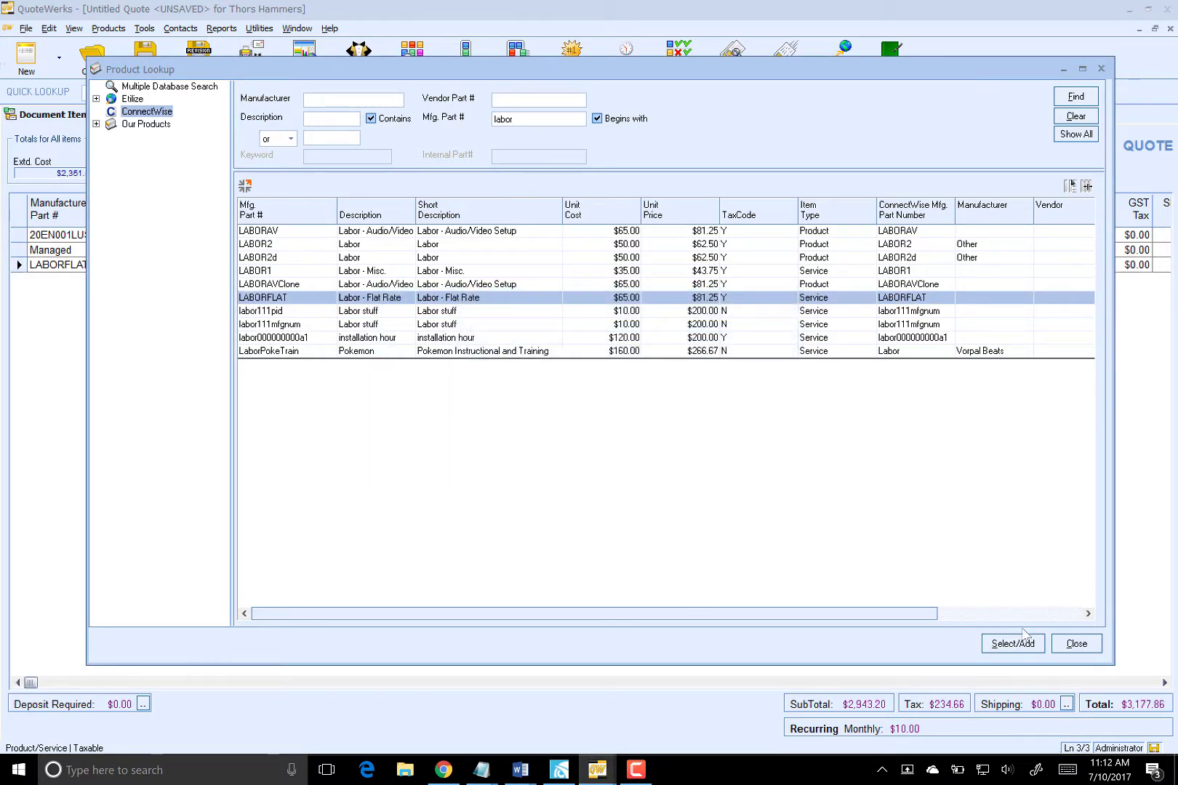
pyautogui.click(1076, 644)
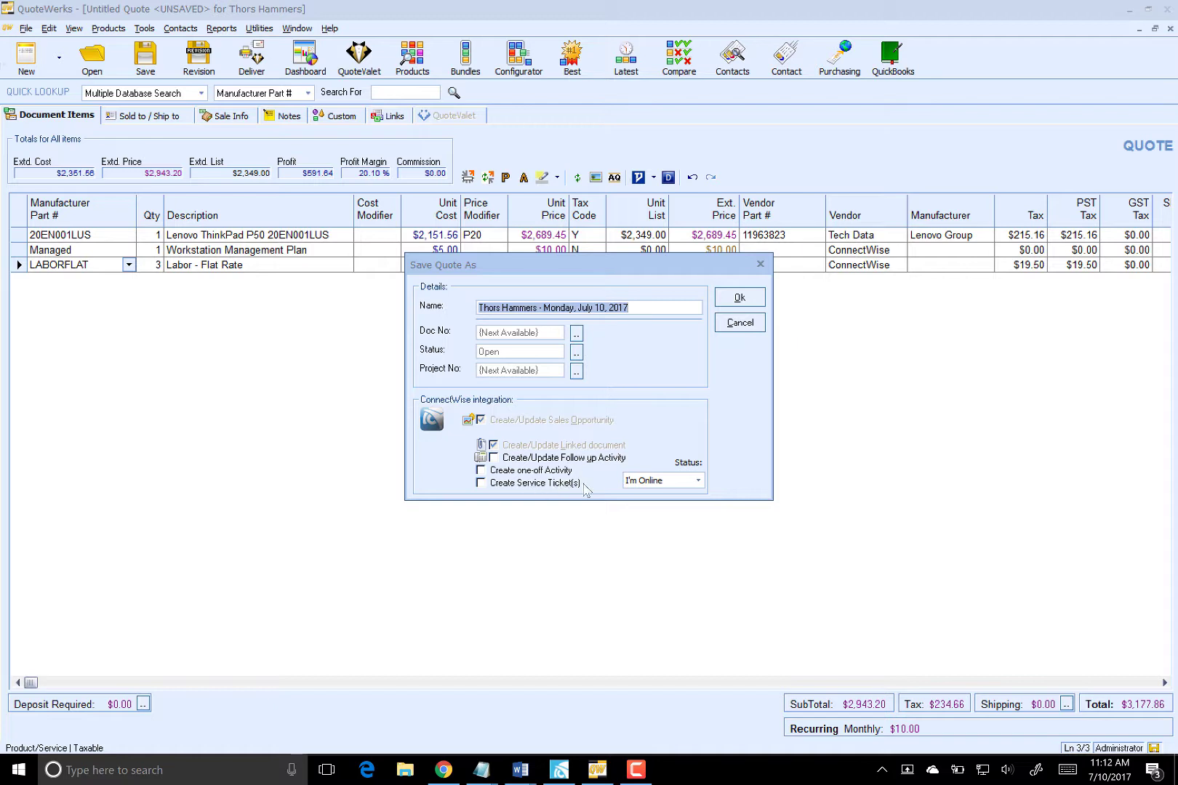
# Save the quote under its default name and create its ConnectWise opportunity with individual product items.
pyautogui.click(738, 298)
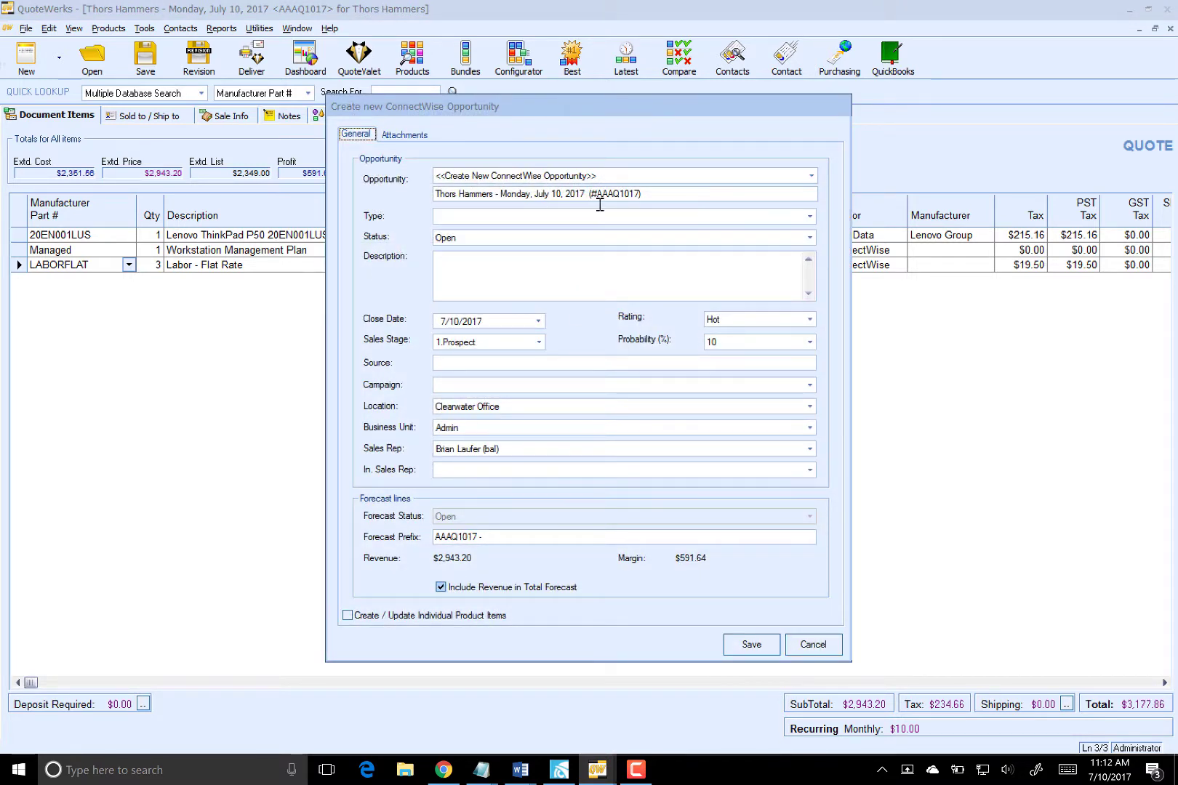
pyautogui.click(428, 616)
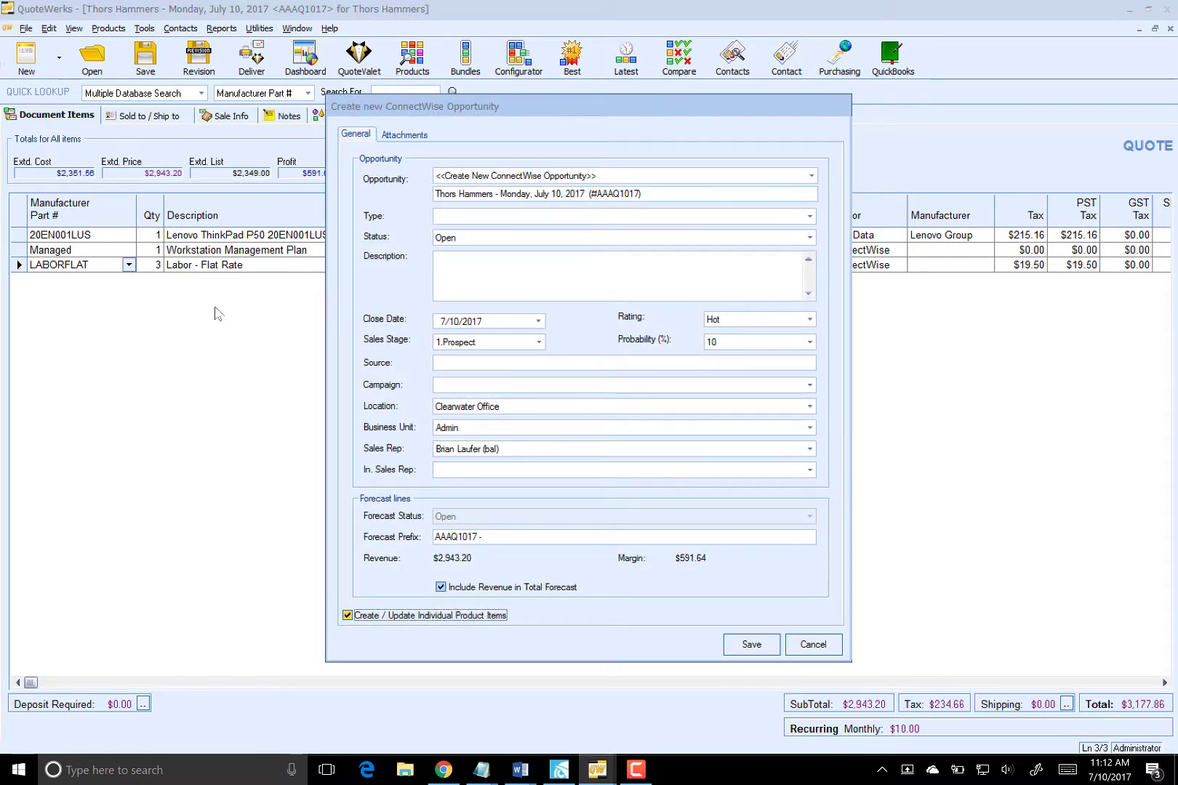
pyautogui.click(741, 645)
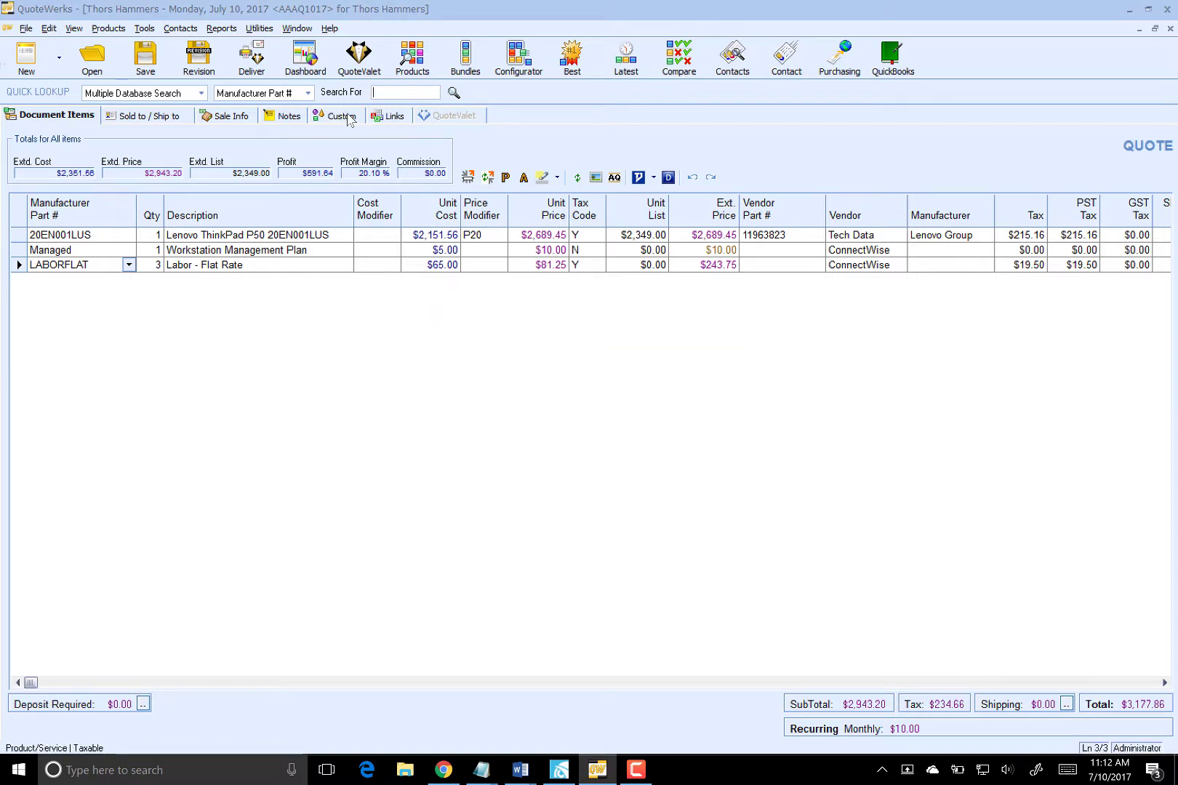
pyautogui.click(390, 116)
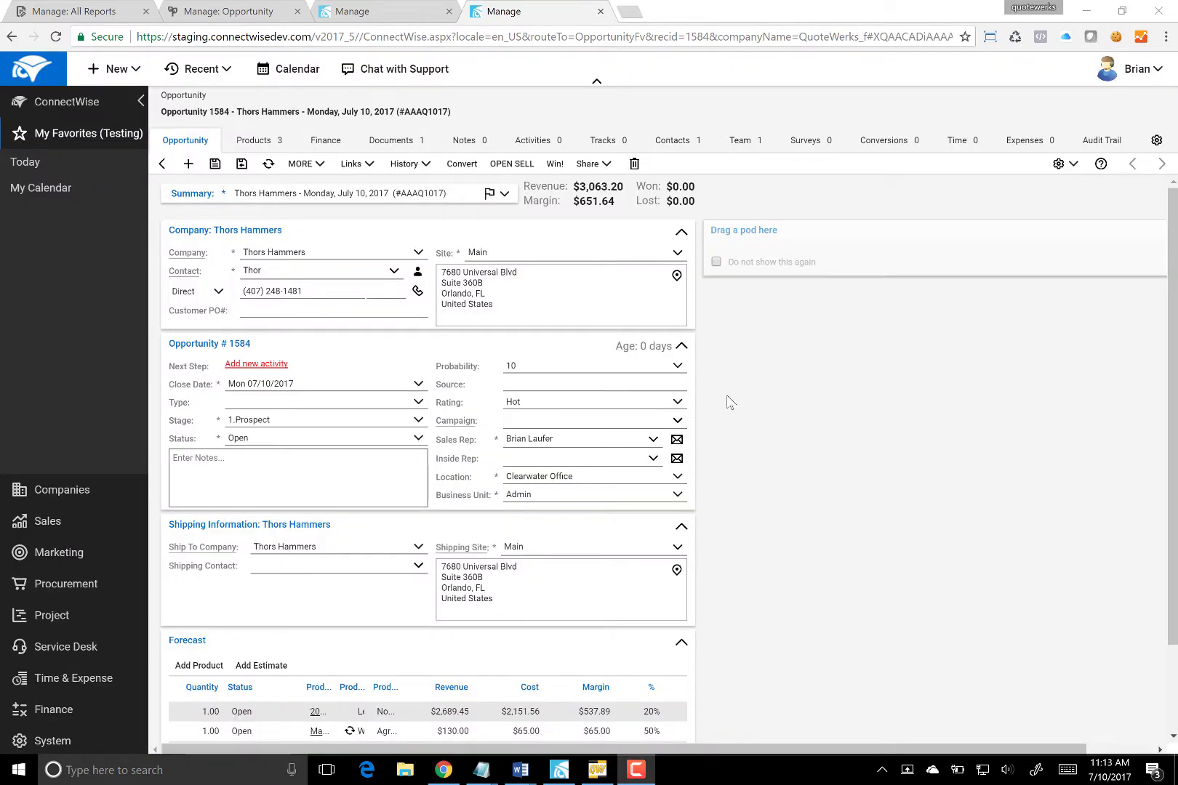
# Scroll to the opportunity's Forecast section and select the laptop forecast line.
pyautogui.scroll(-2, 735, 397)
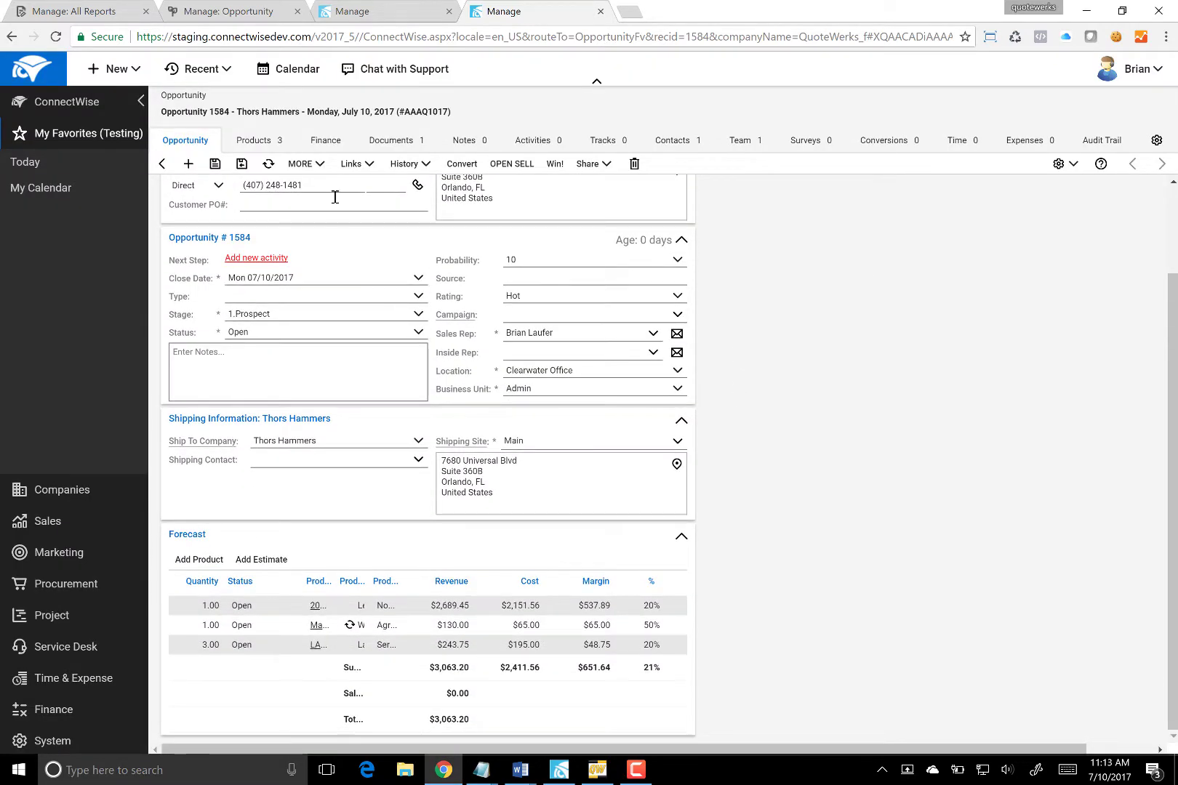
pyautogui.click(439, 605)
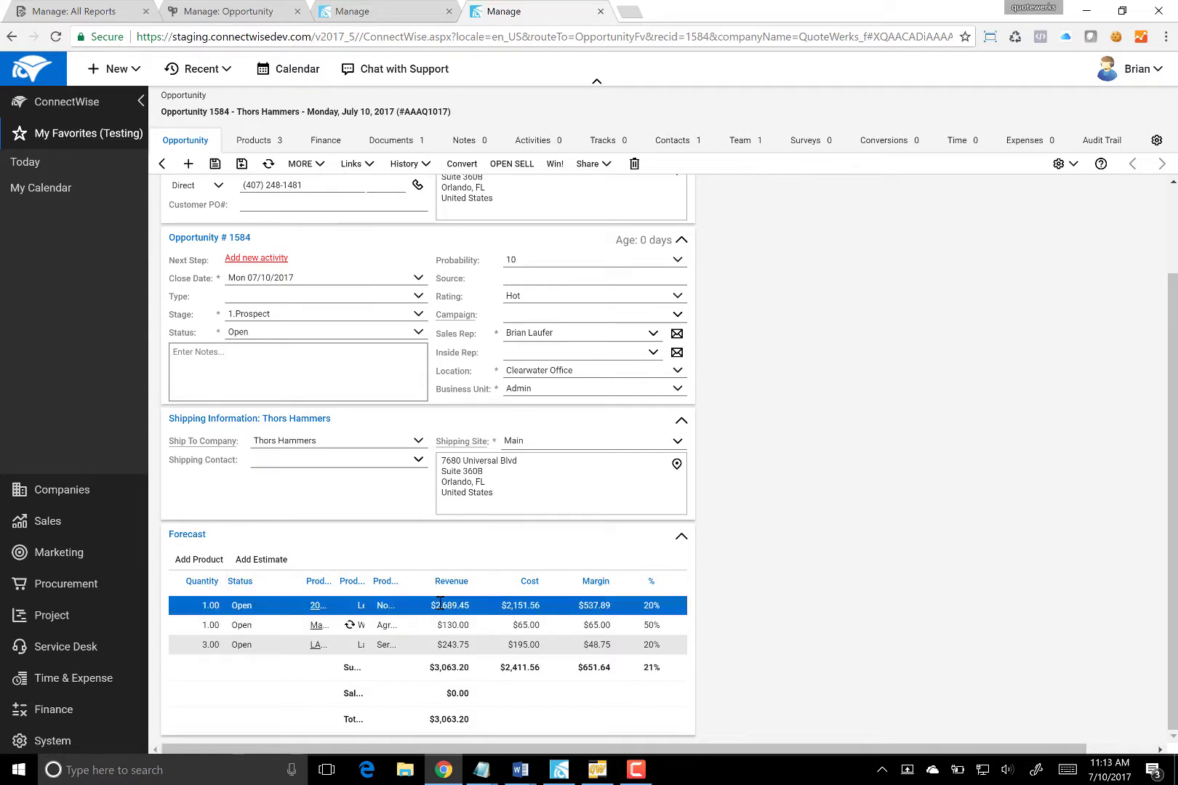
# Generate the QuoteValet PDF using the Quote (Etilize & Recurring) incl Cover layout.
pyautogui.click(599, 772)
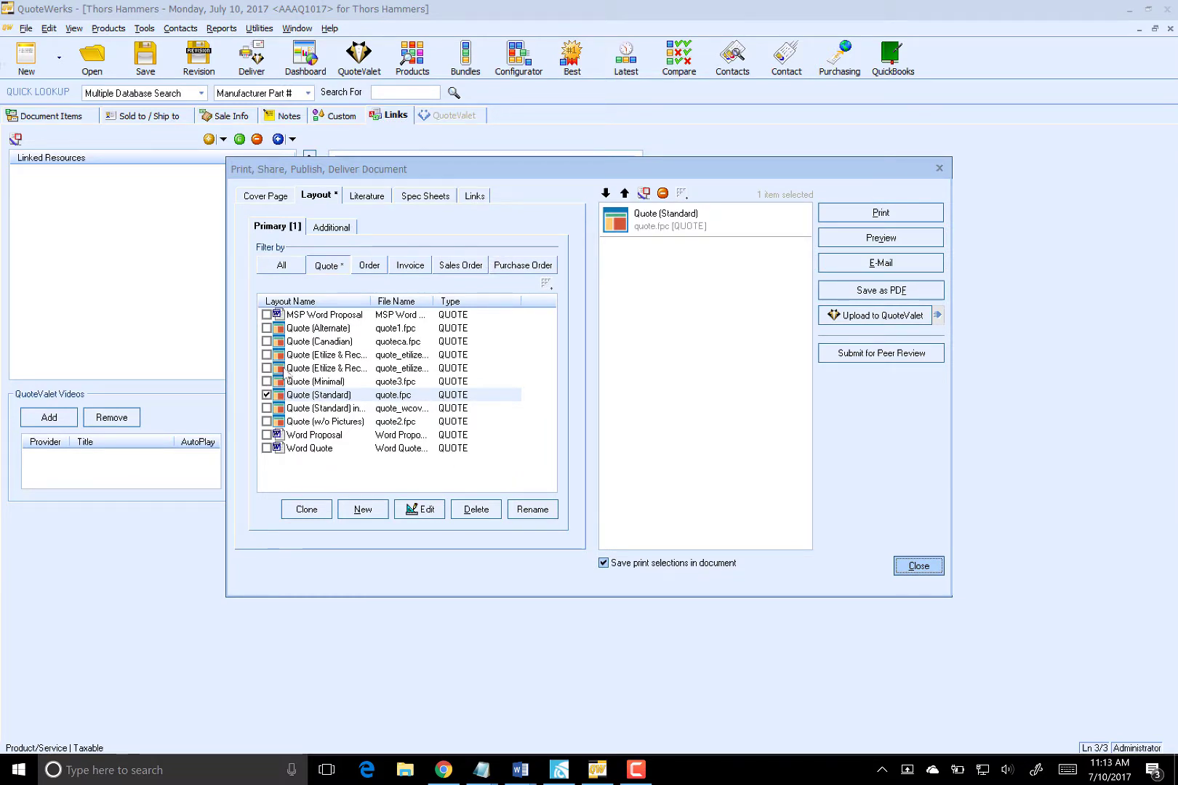
pyautogui.click(289, 368)
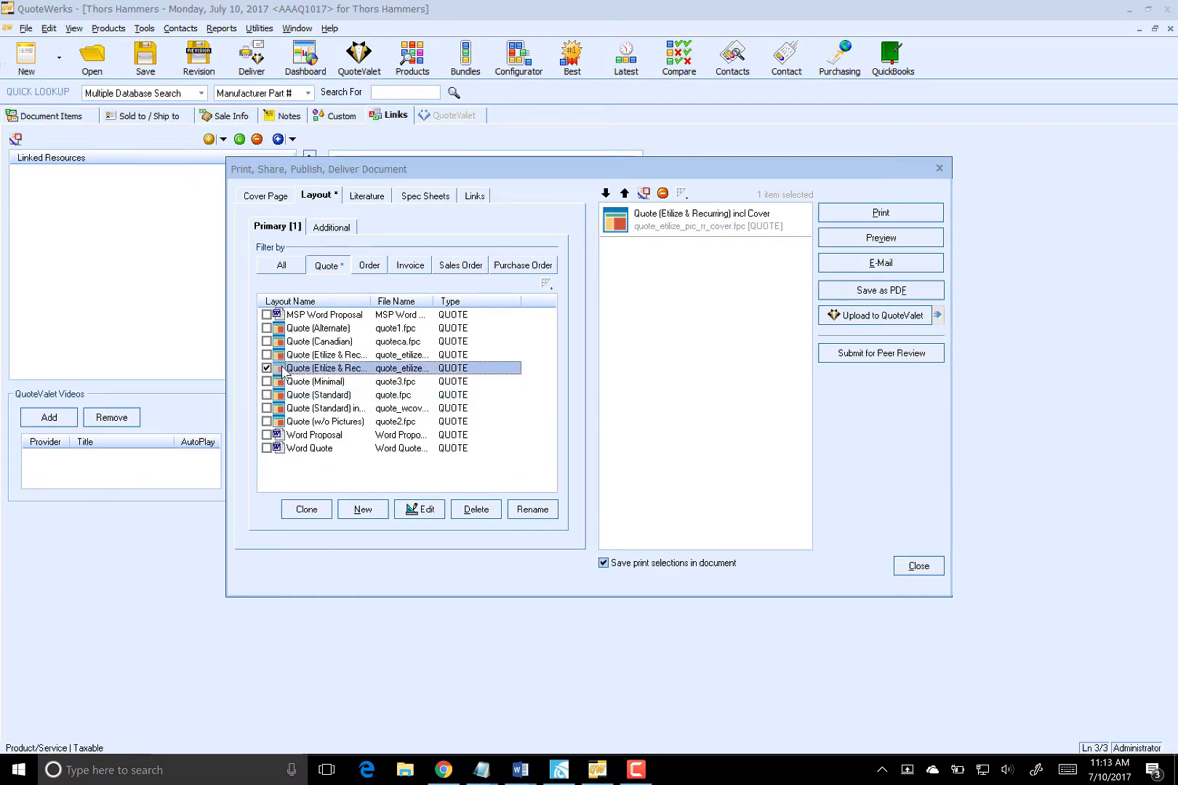
pyautogui.click(876, 320)
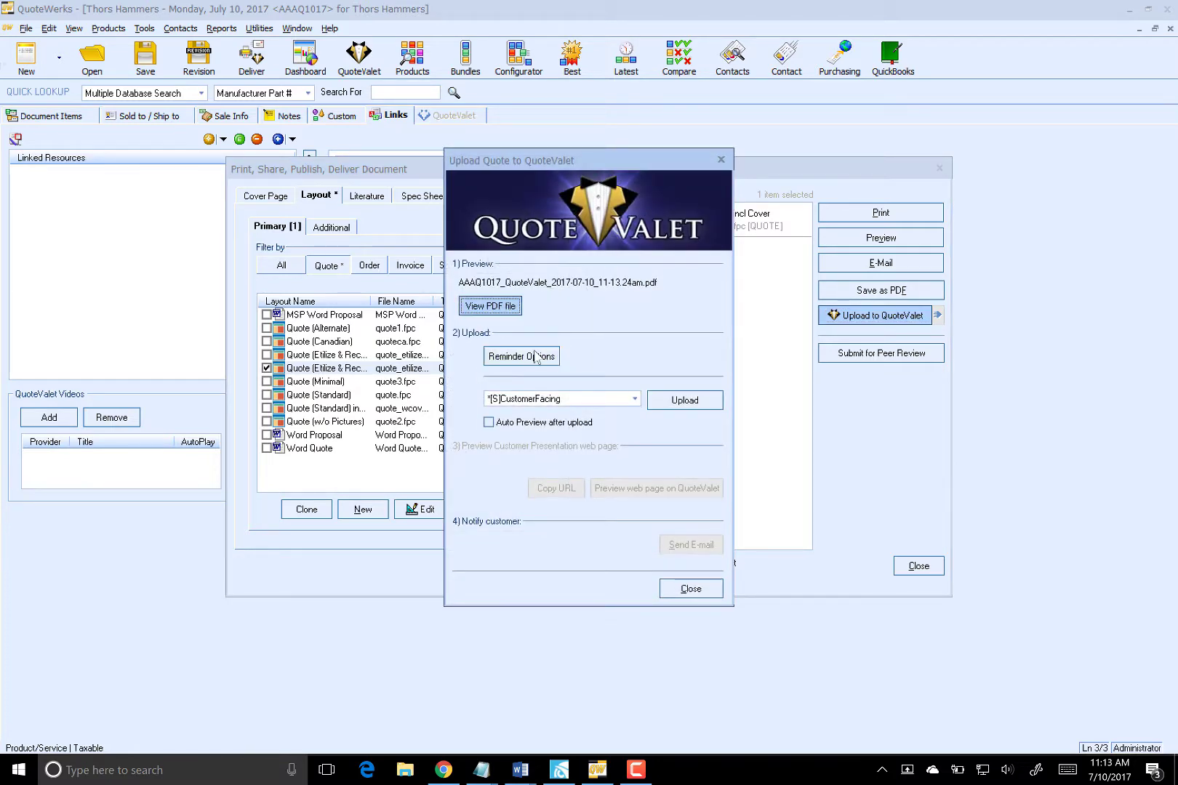
# Review the generated quote PDF in Edge, then close it.
pyautogui.click(491, 312)
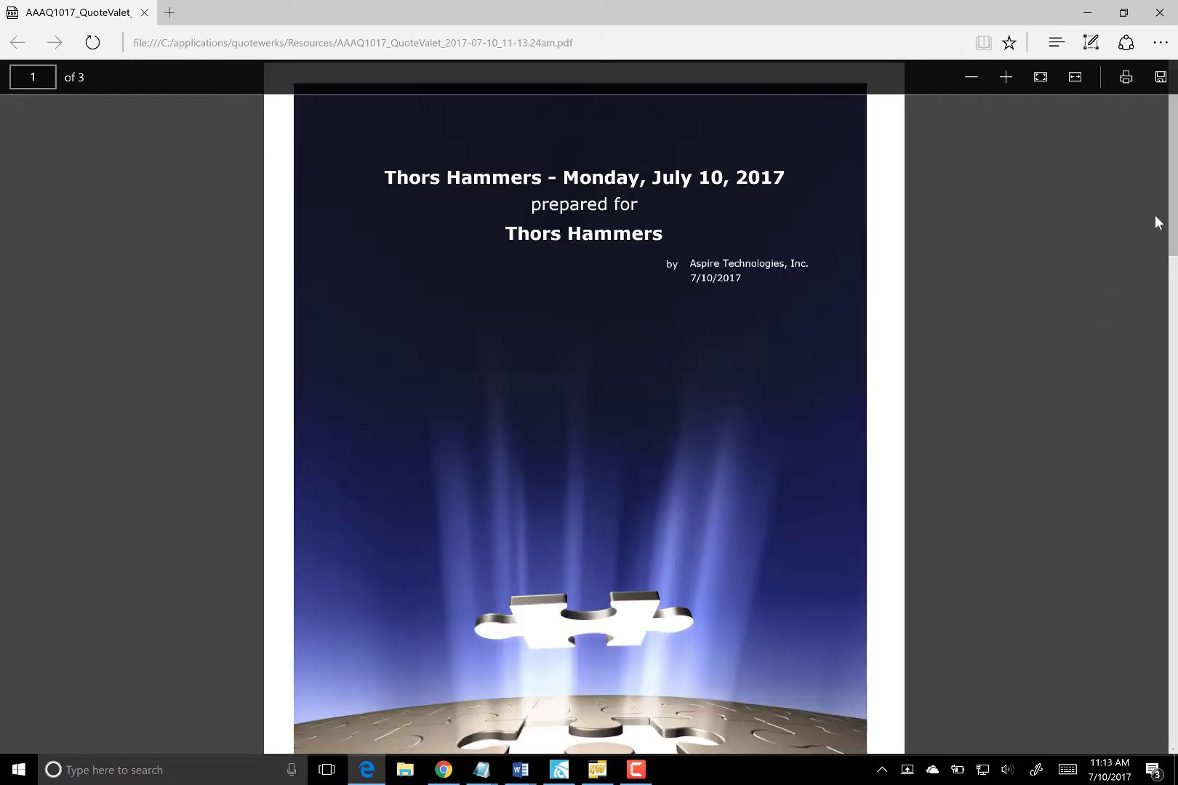
pyautogui.moveTo(1173, 184); pyautogui.dragTo(1173, 447)
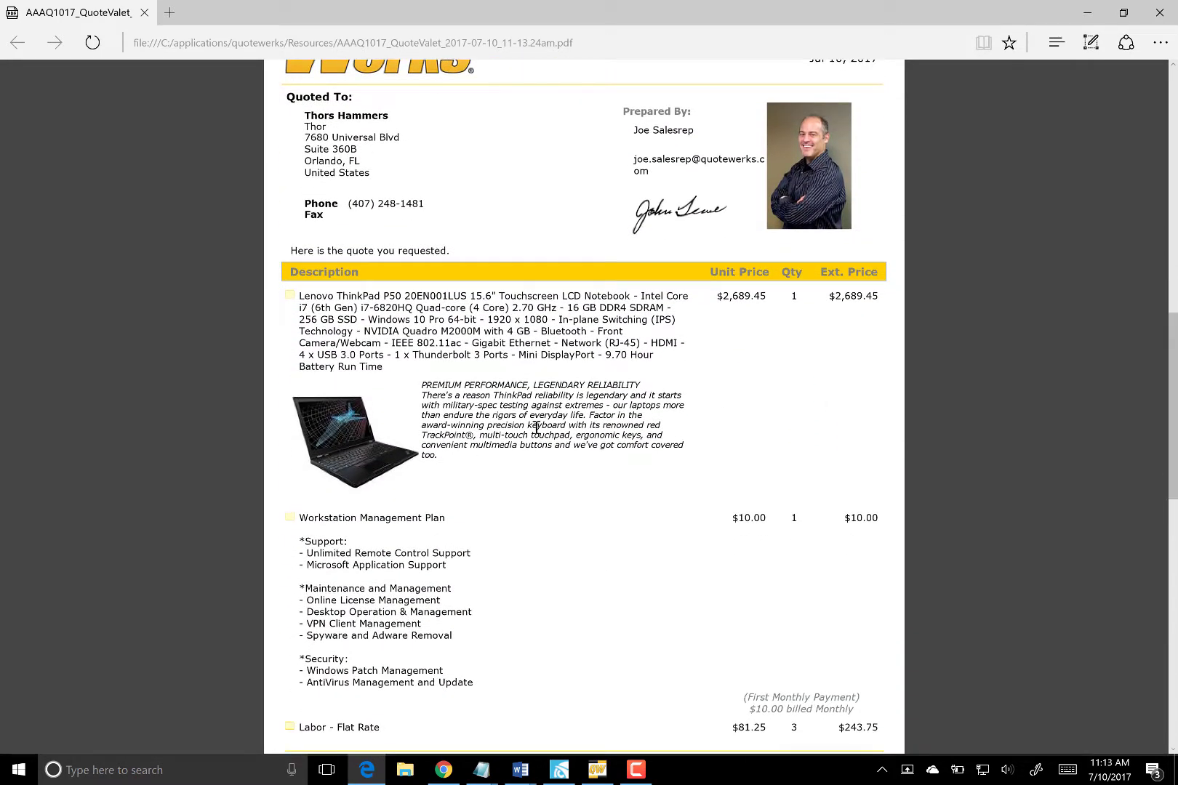
pyautogui.click(1160, 12)
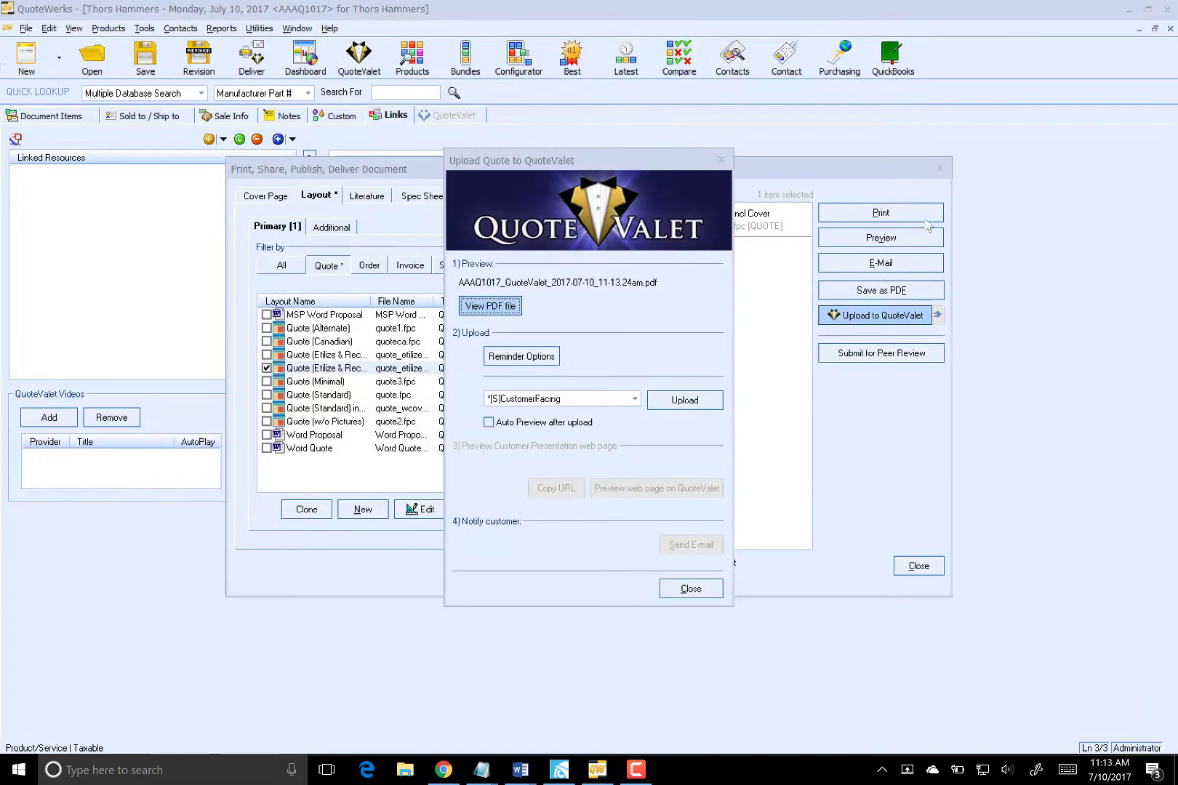
# Upload the quote to QuoteValet, close the preview and dialogs, and return to the item lines.
pyautogui.click(685, 400)
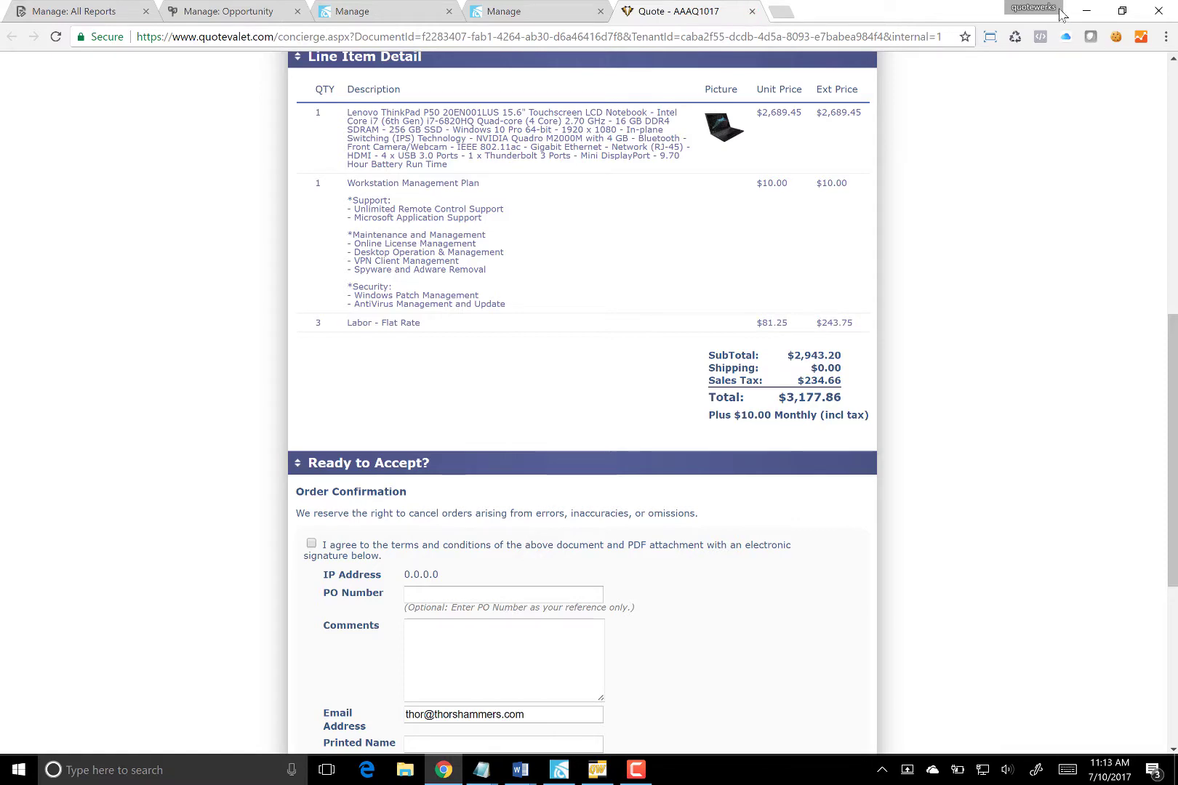
pyautogui.click(1086, 11)
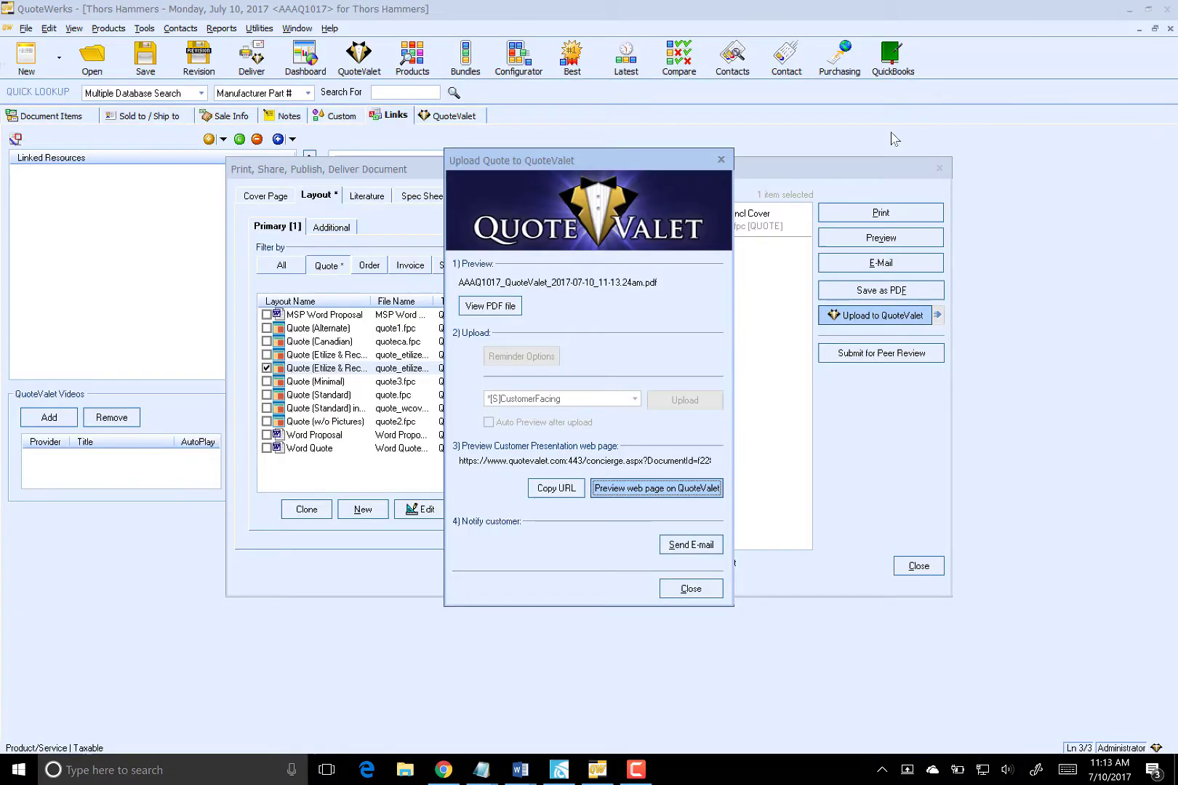
pyautogui.click(691, 589)
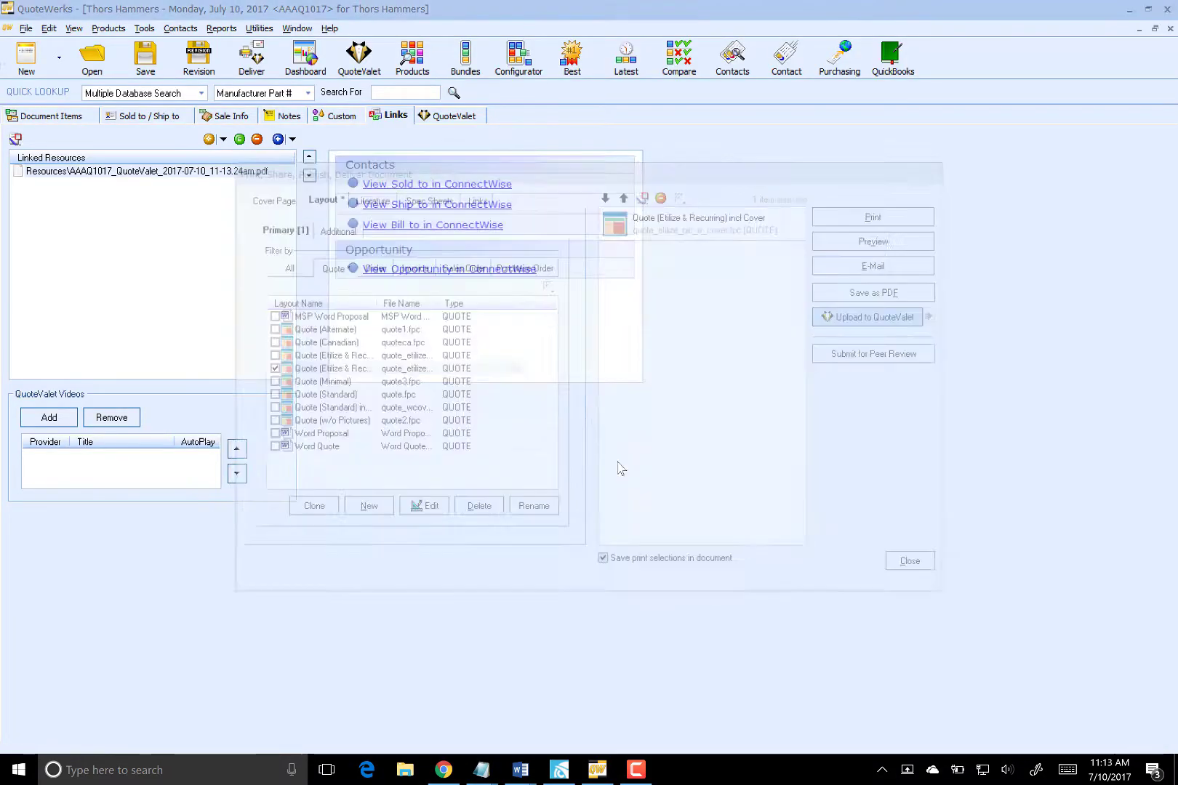
pyautogui.click(40, 116)
pyautogui.click(26, 29)
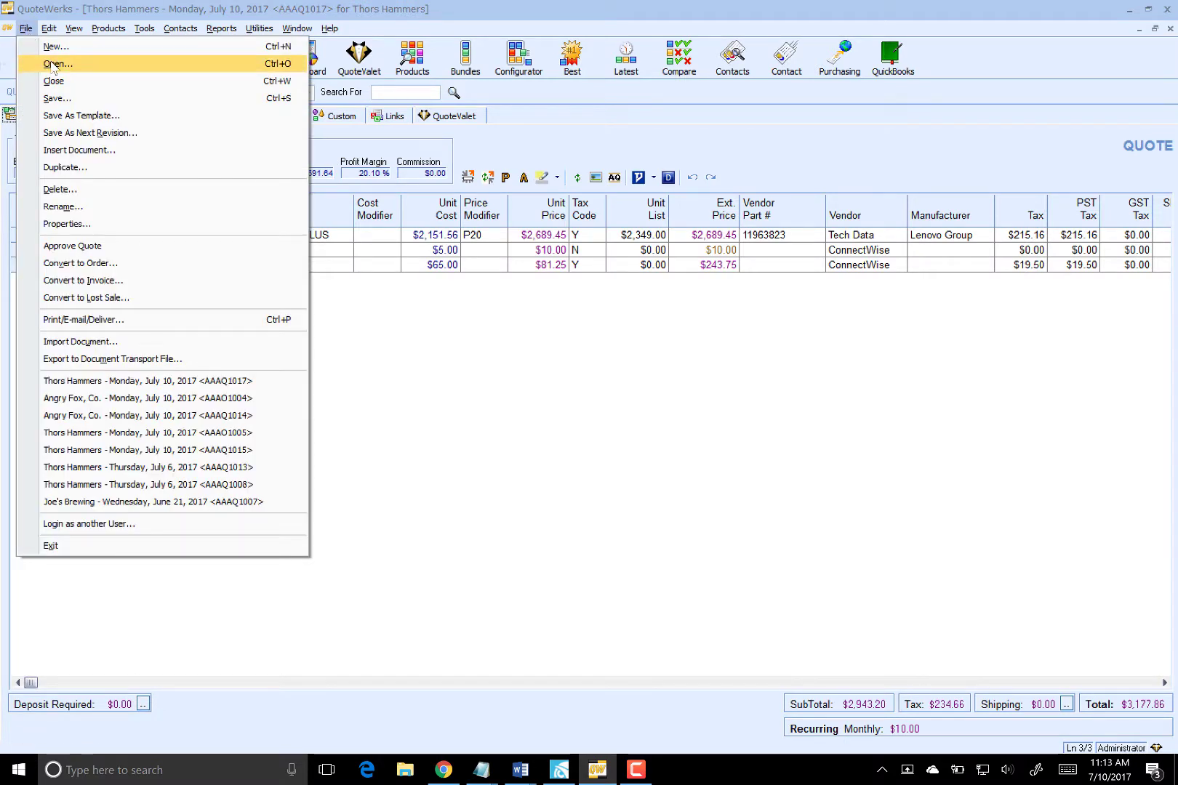
# Convert the quote to an order and save the ConnectWise opportunity update as Won.
pyautogui.click(79, 264)
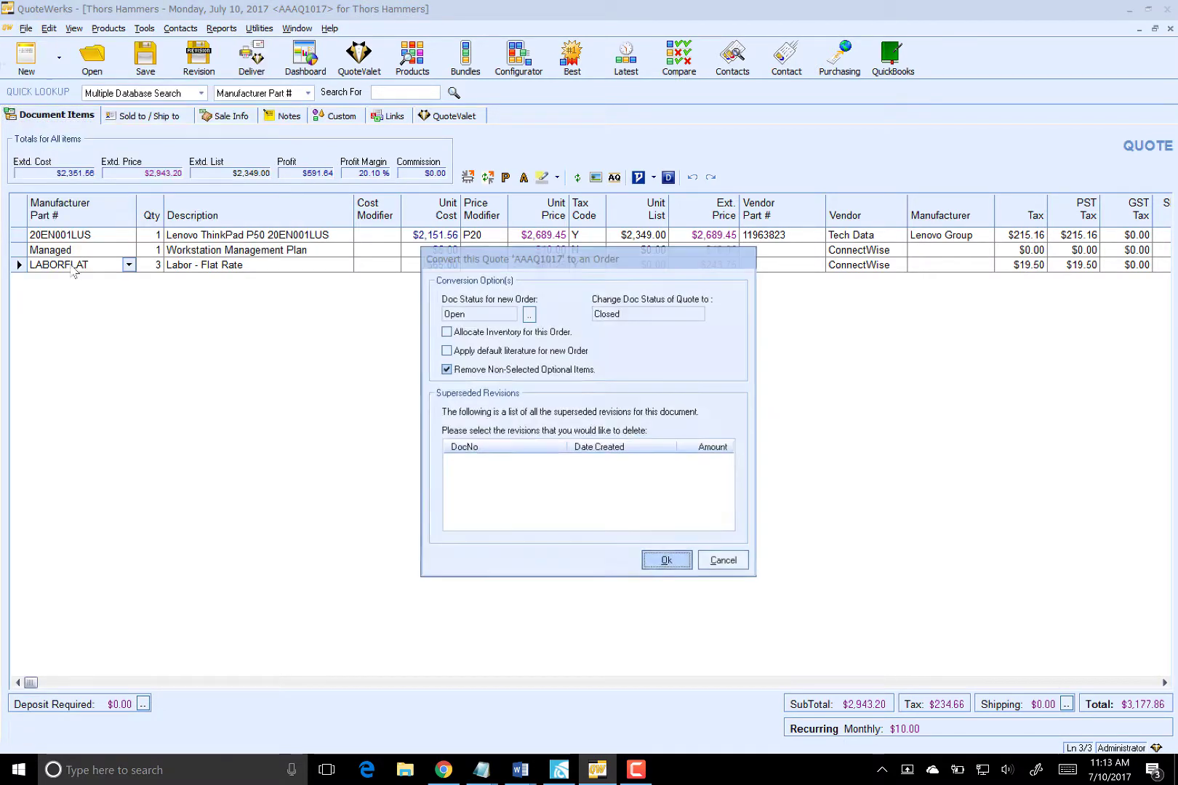
pyautogui.click(667, 560)
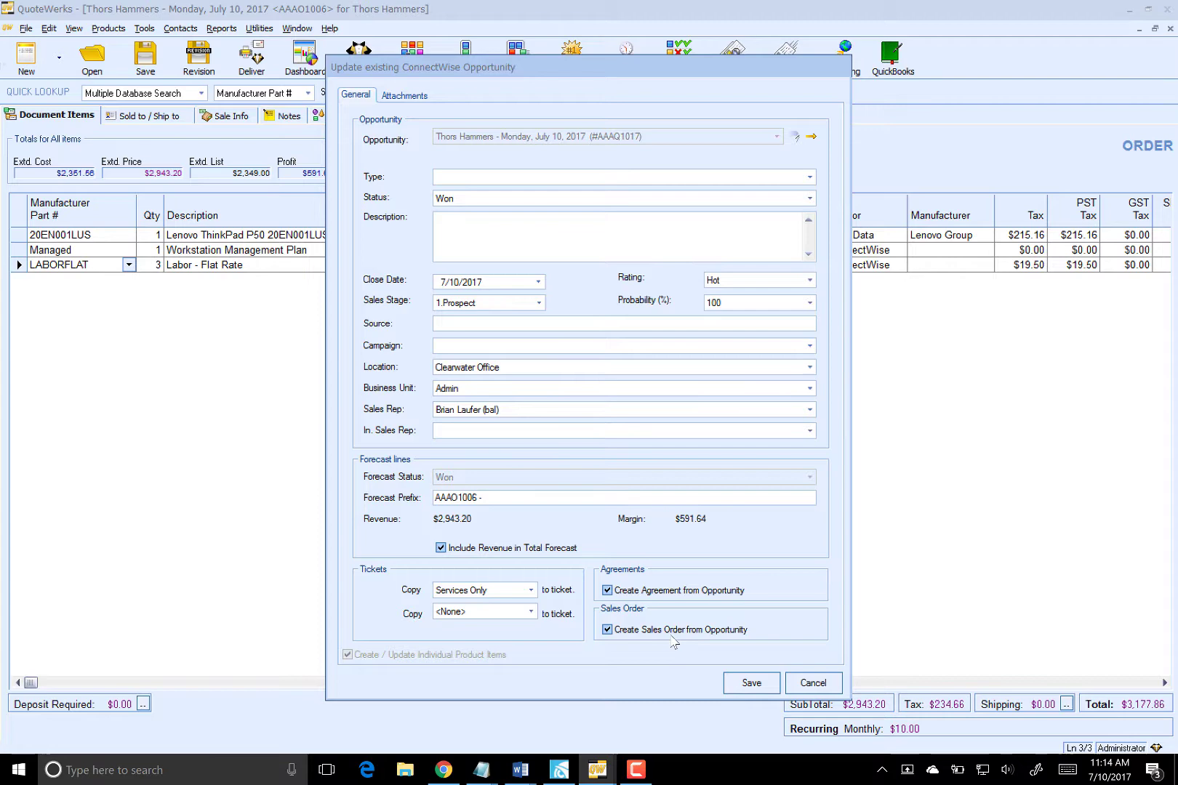
pyautogui.click(752, 686)
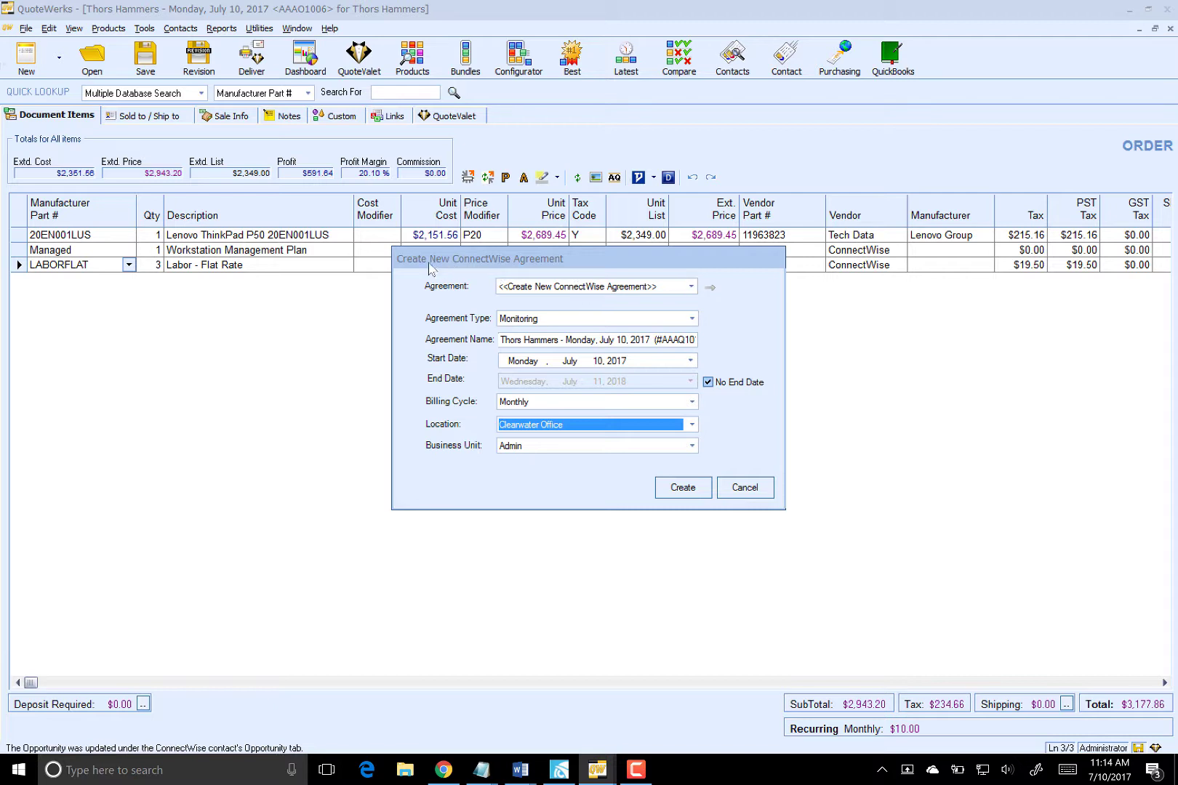
# Create a new monthly Monitoring agreement for Clearwater Office starting July 10, 2017.
pyautogui.click(618, 288)
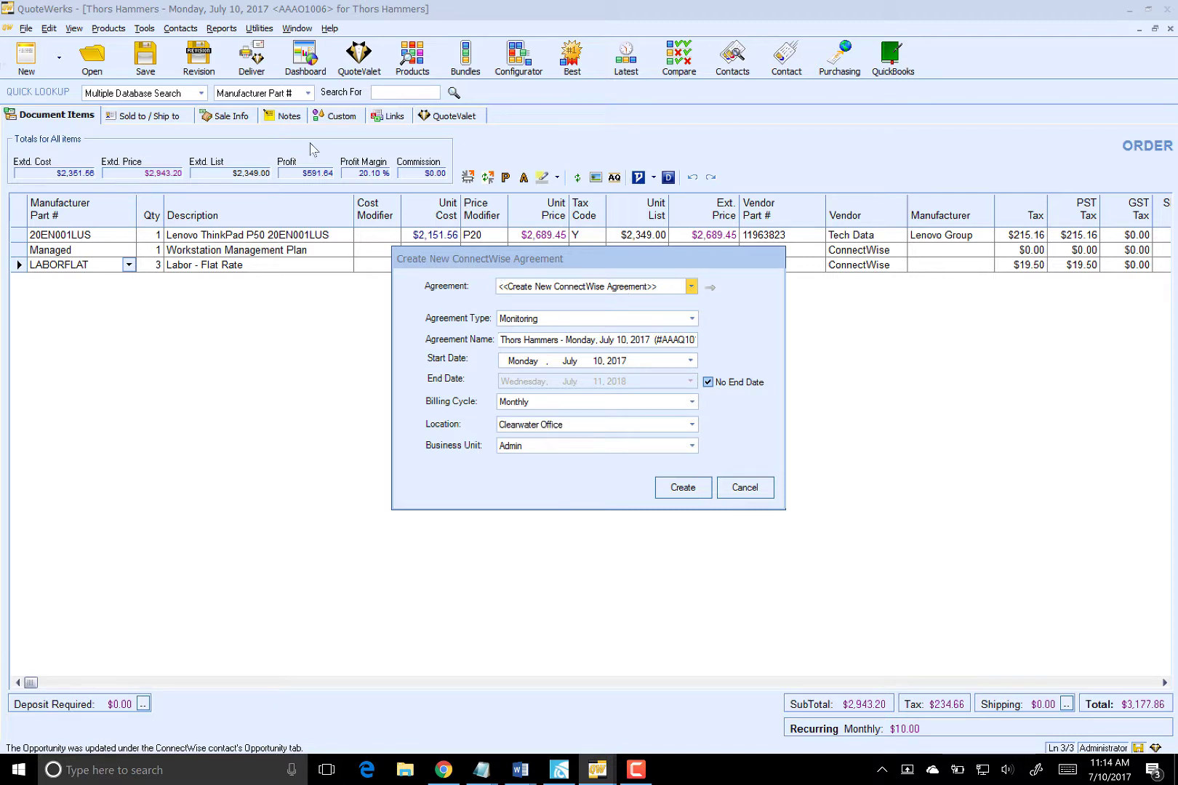
pyautogui.click(617, 288)
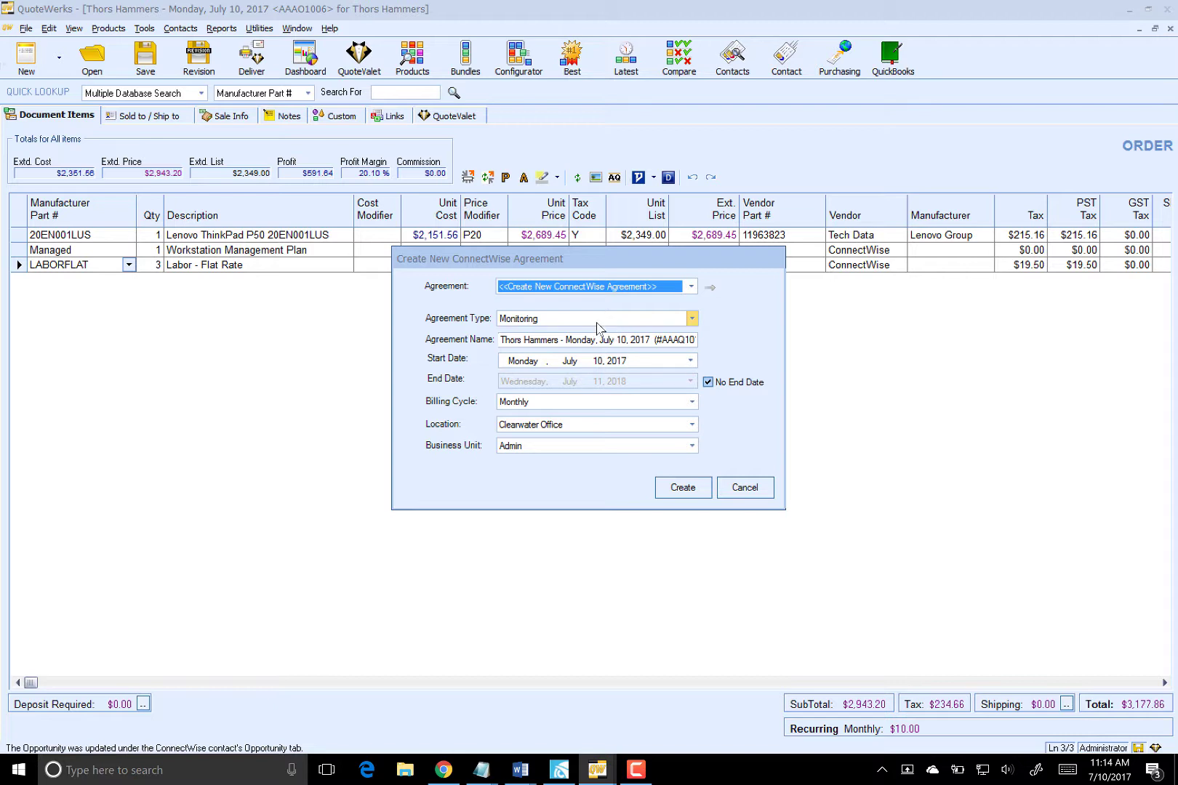
pyautogui.click(680, 488)
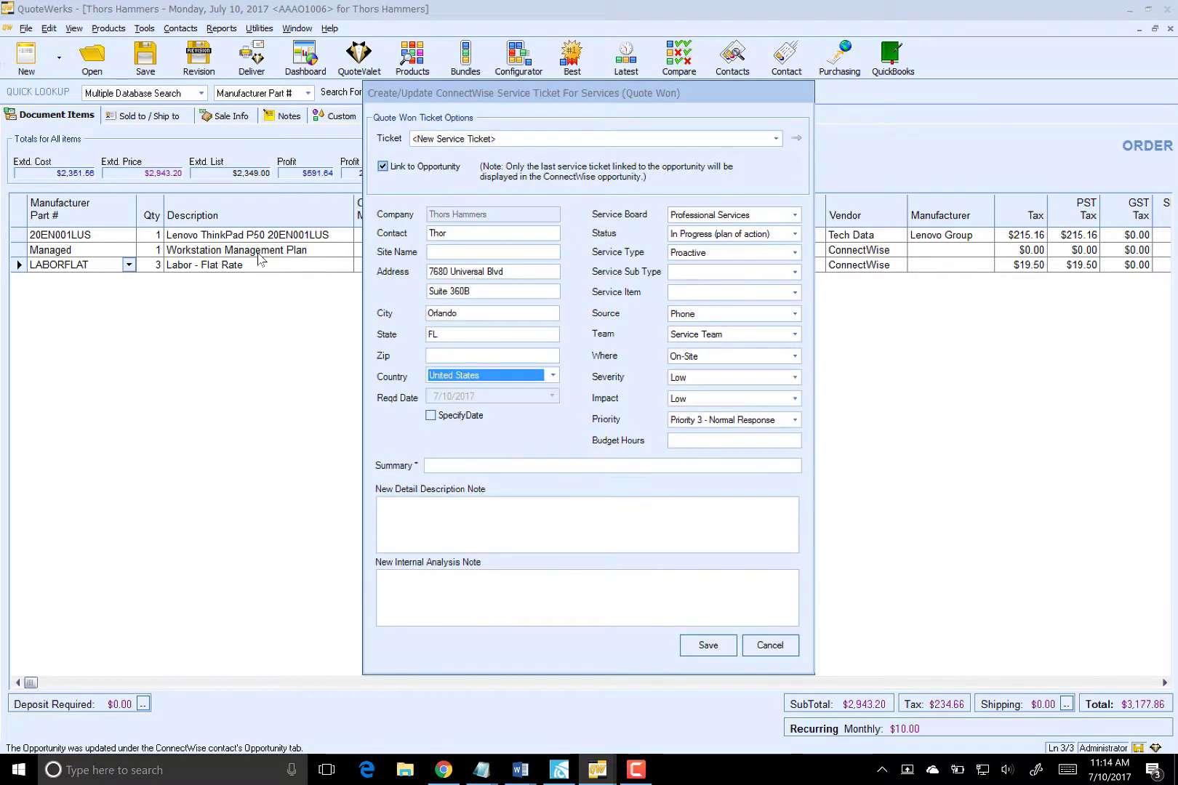
# Save a 'Setup new laptop' Professional Services ticket to ConnectWise.
pyautogui.click(499, 466)
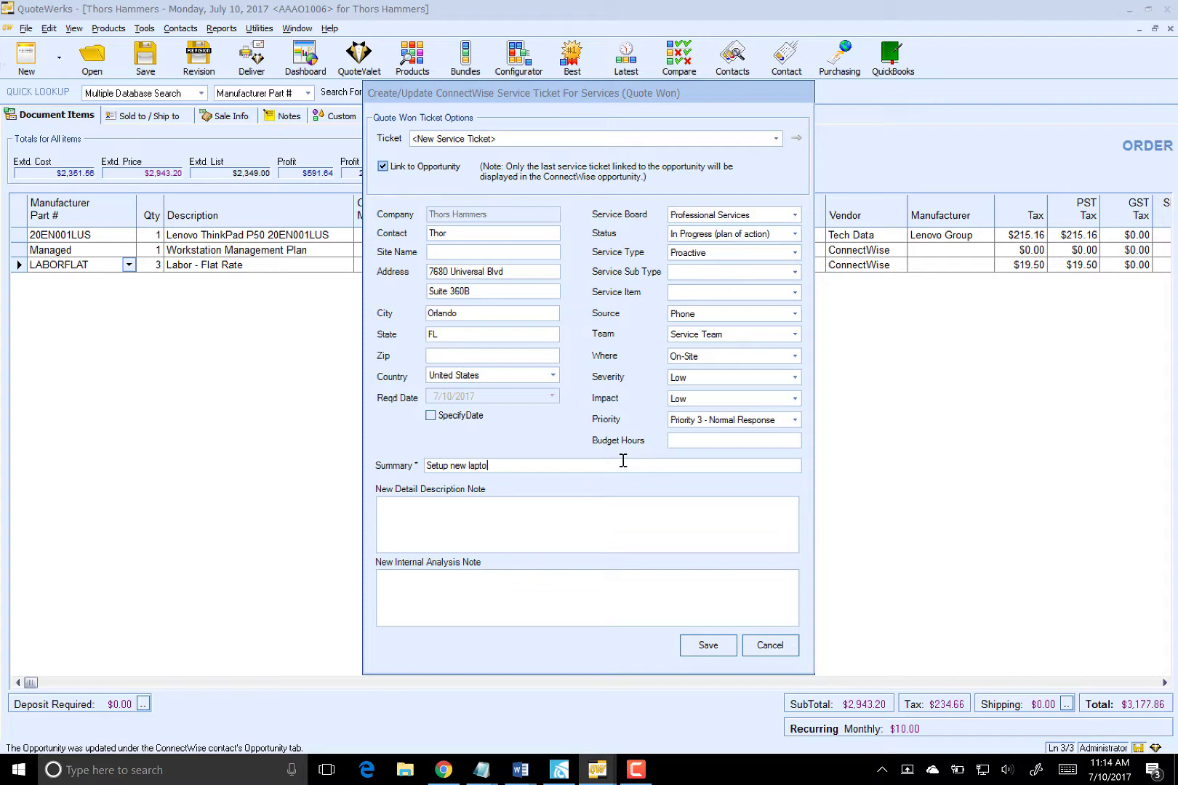
pyautogui.click(696, 632)
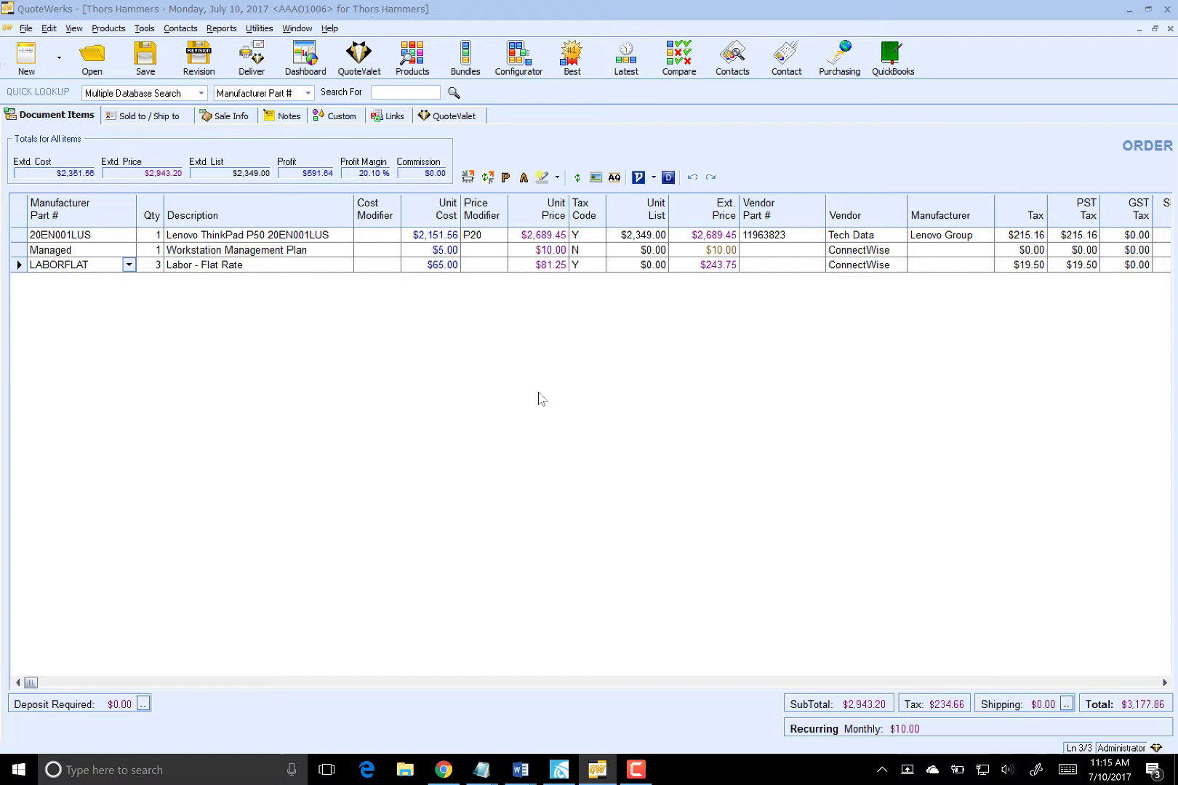
# Show the order's ConnectWise links to reach opportunity 1584, now marked Won.
pyautogui.click(380, 119)
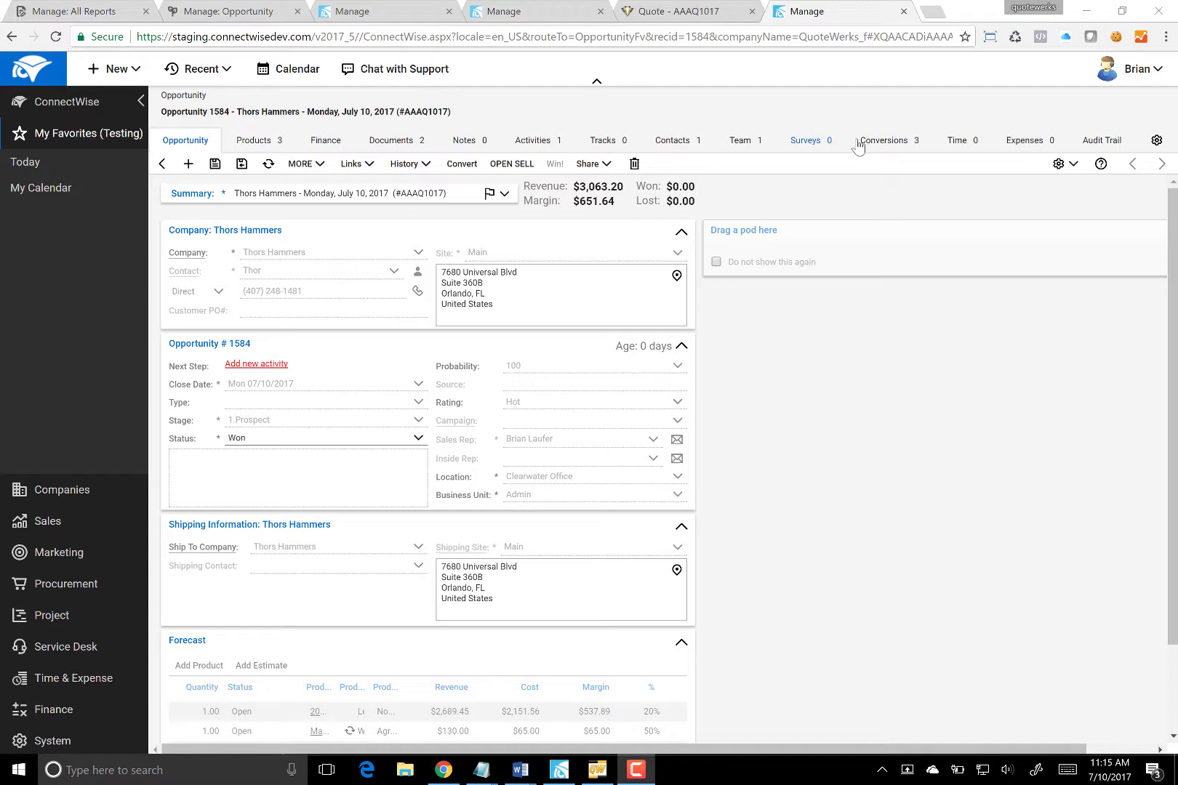
# List opportunity 1584's conversions and select the Agreement 28 entry.
pyautogui.click(879, 143)
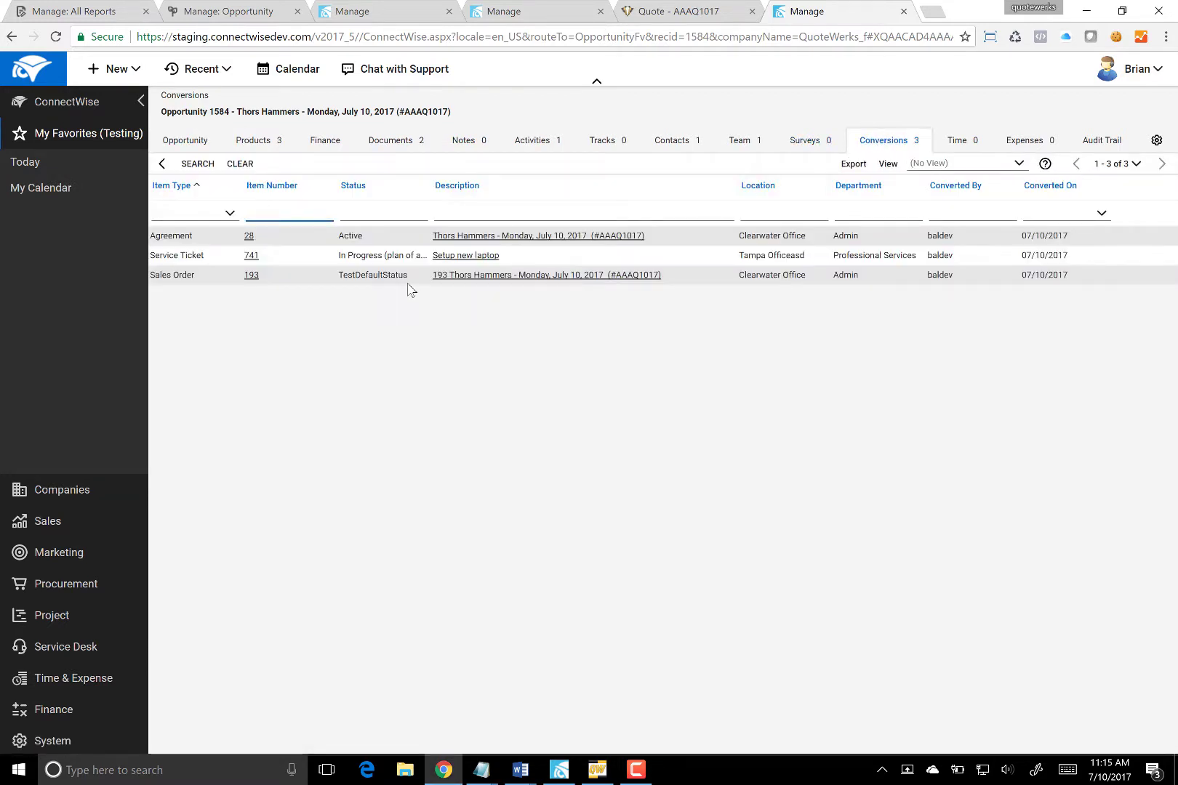
pyautogui.click(412, 283)
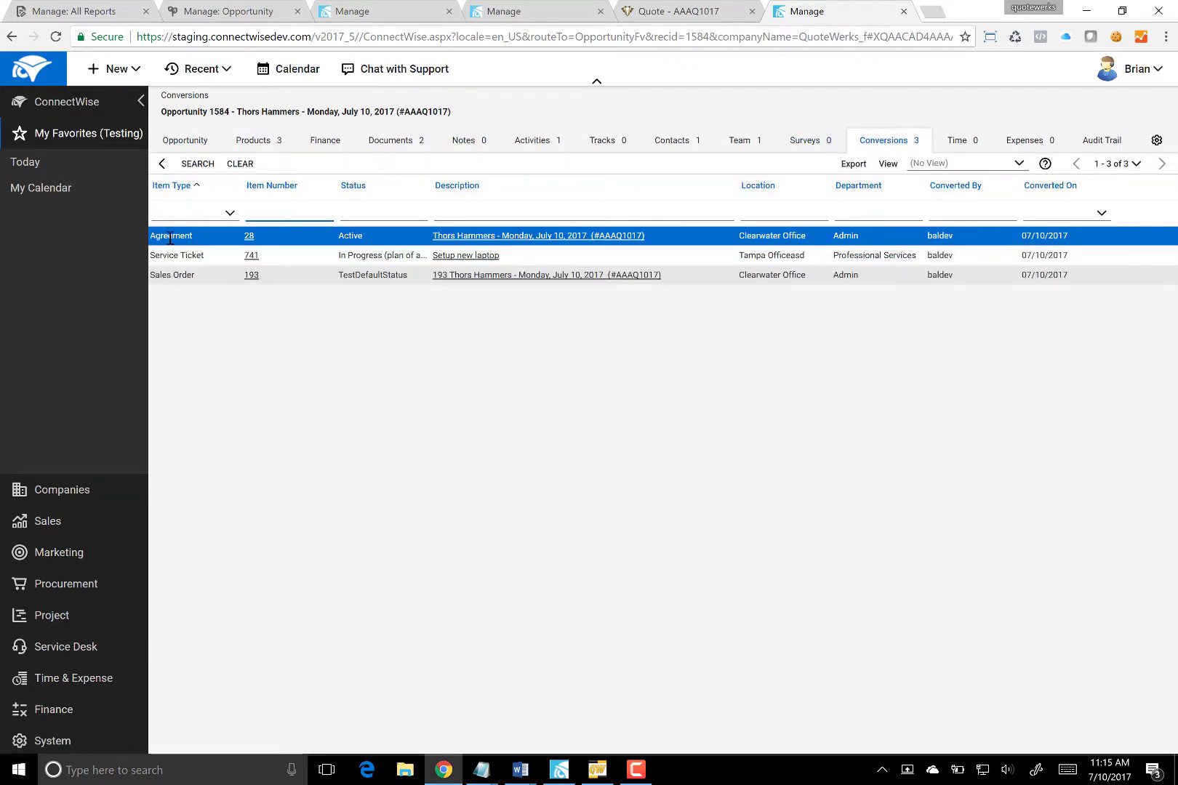